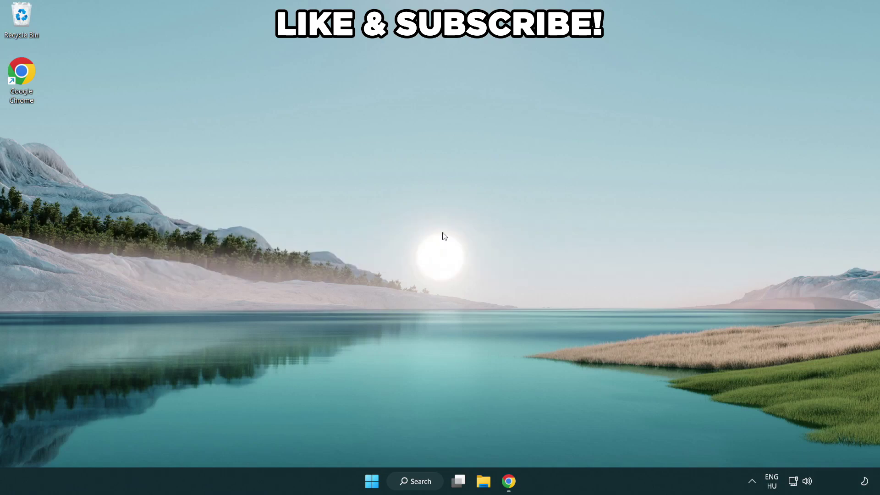
# Step: Search Windows for 'edit power plan' and open the Edit power plan Control Panel result
pyautogui.click(422, 482)
pyautogui.write('e')
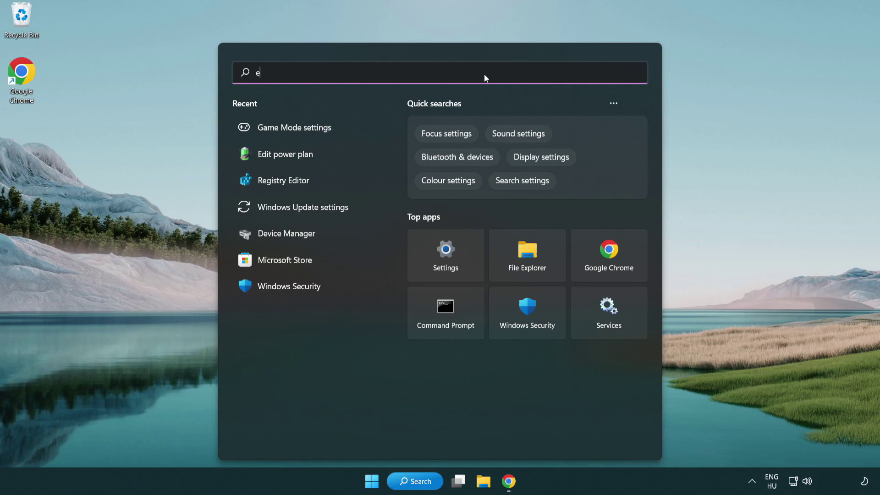
pyautogui.write('dit power plan')
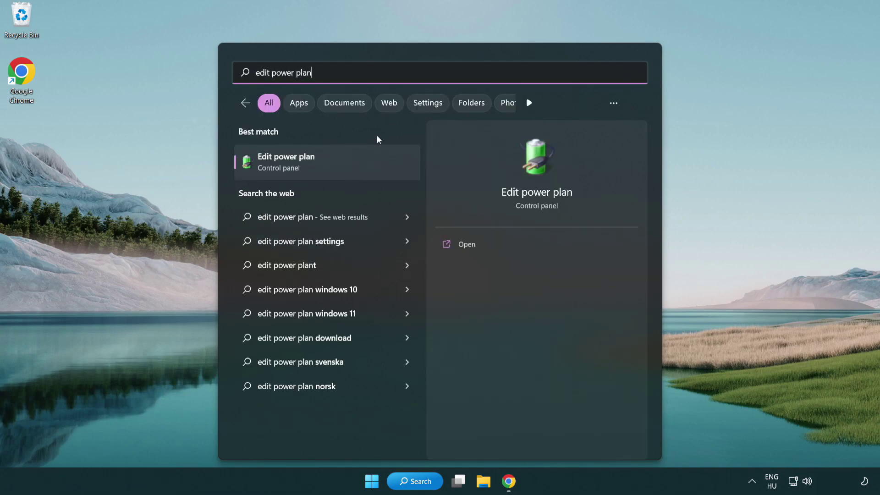
pyautogui.click(332, 167)
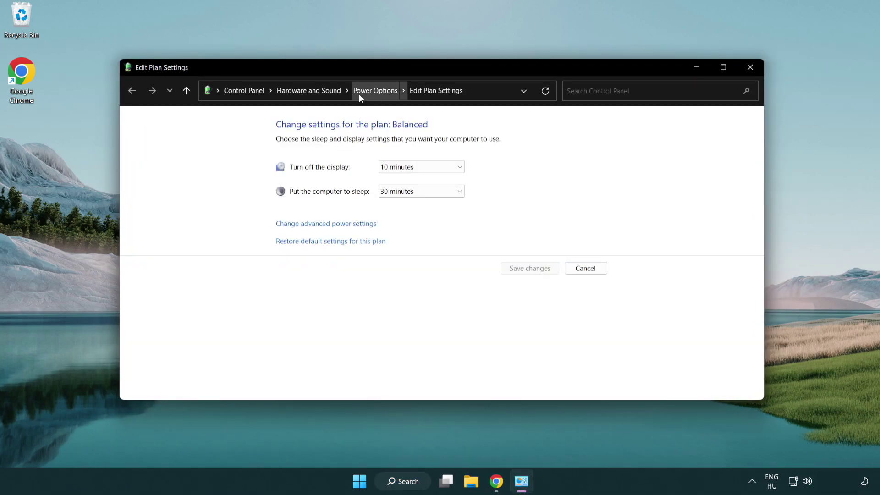
# Step: Make High performance the active power plan and close the Power Options window
pyautogui.click(383, 97)
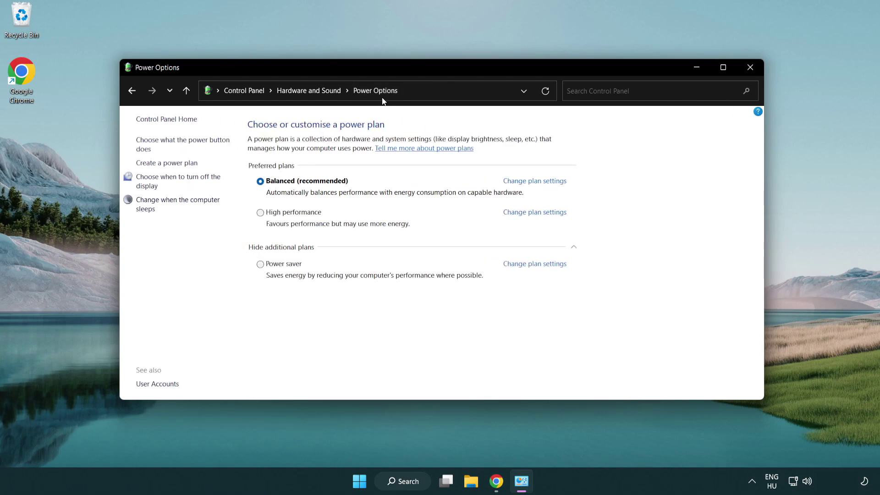
pyautogui.click(260, 213)
pyautogui.click(749, 69)
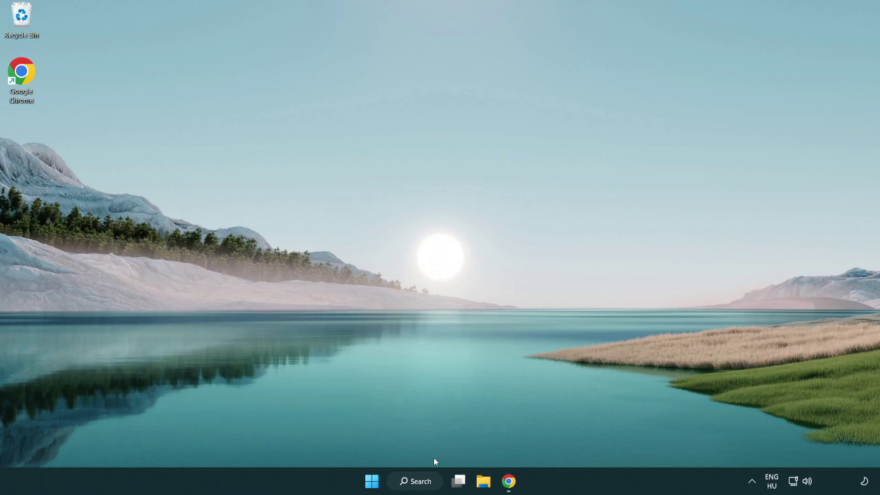
# Step: Open Device Manager from search and expand the Display adapters category
pyautogui.click(421, 481)
pyautogui.write('d')
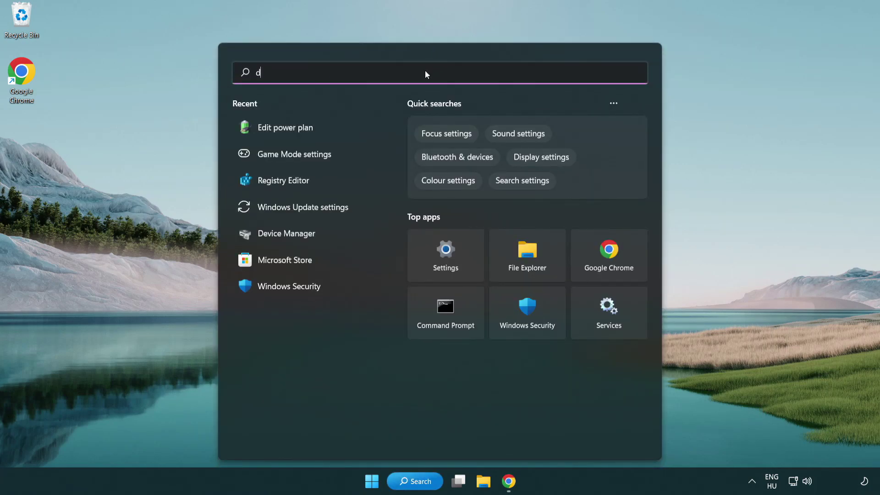
pyautogui.write('evice manager')
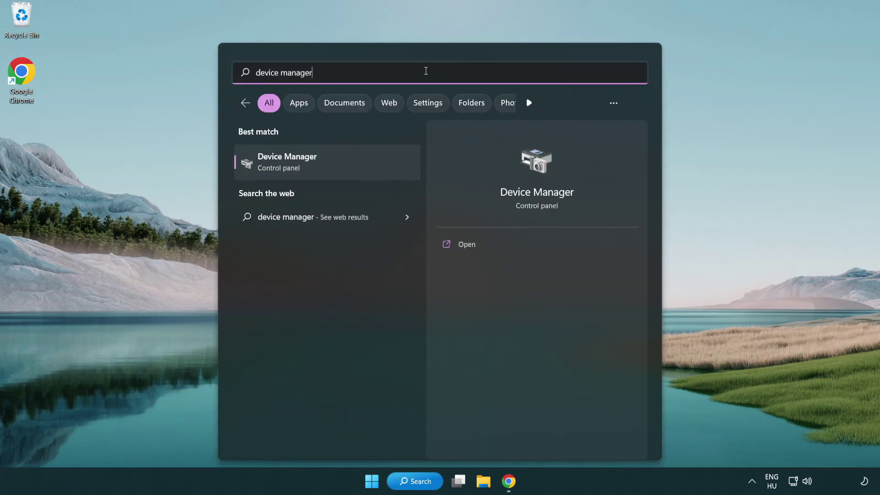
pyautogui.click(337, 164)
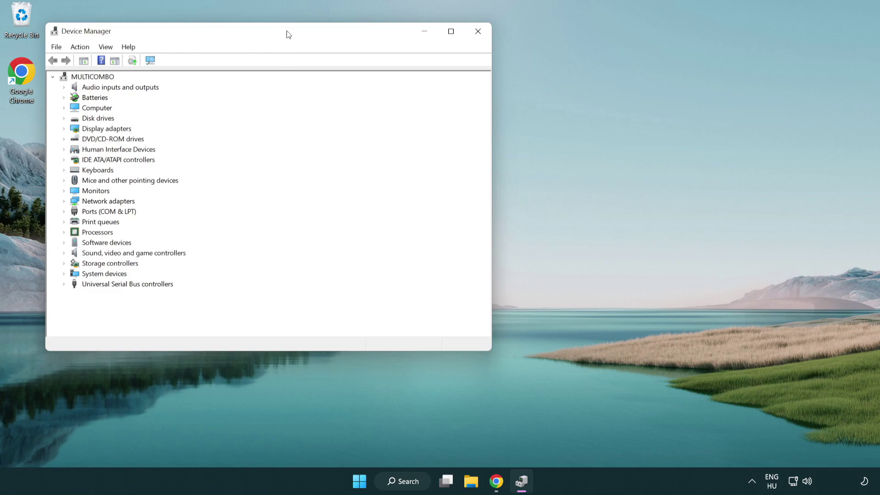
pyautogui.moveTo(288, 34); pyautogui.dragTo(452, 82)
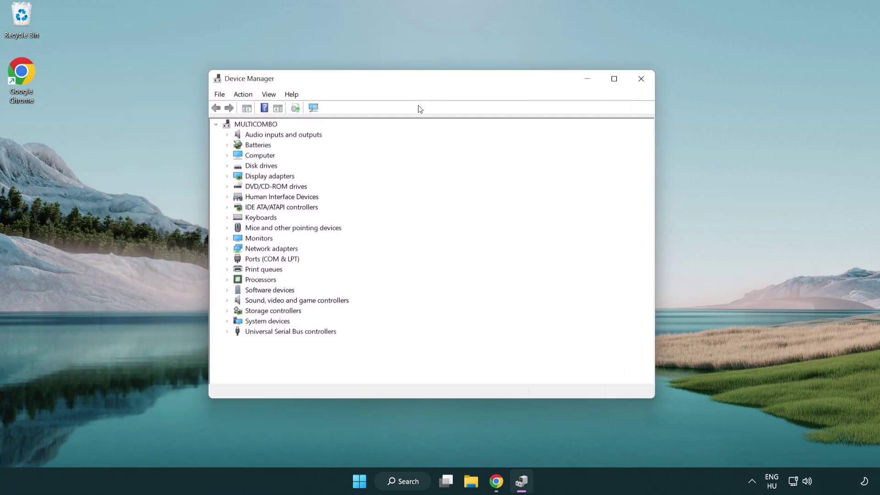
pyautogui.click(238, 175)
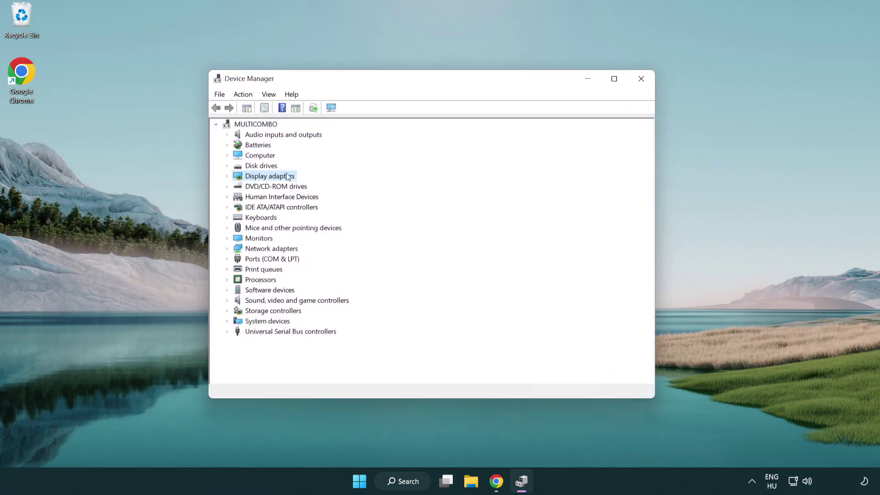
pyautogui.click(228, 176)
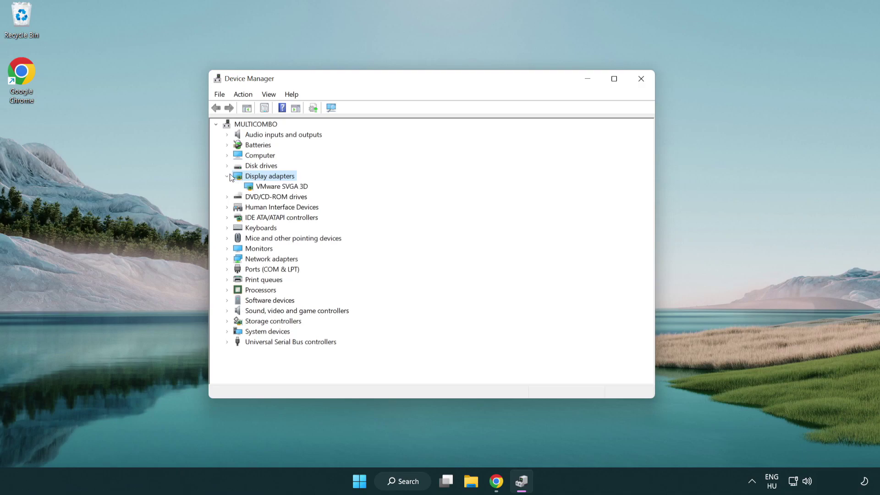
# Step: Auto-search drivers for VMware SVGA 3D, find the best already installed, then close Device Manager
pyautogui.click(257, 186)
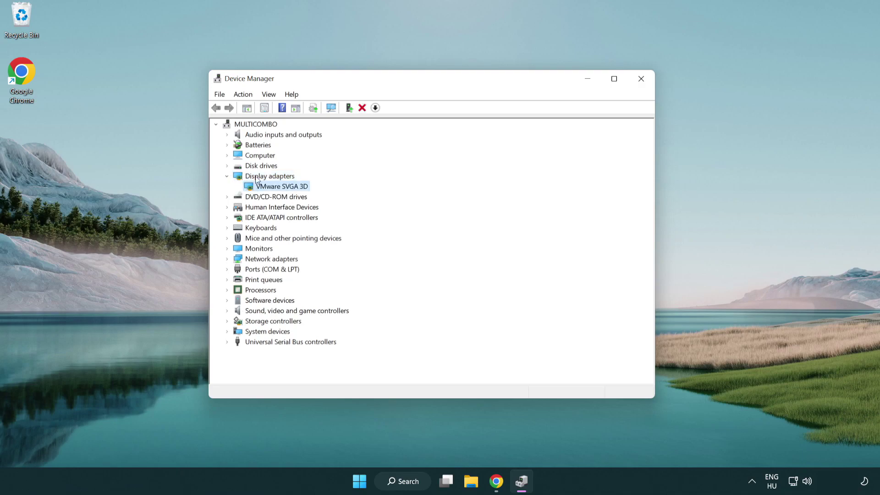
pyautogui.rightClick(278, 190)
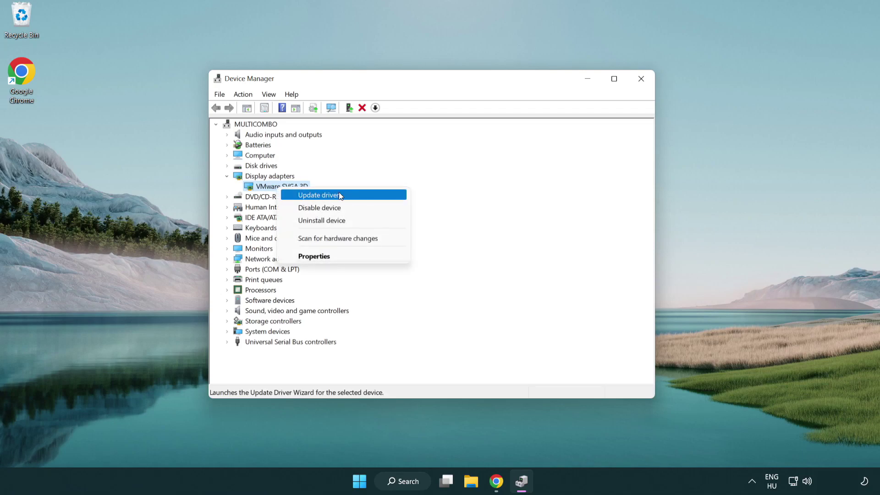
pyautogui.click(352, 196)
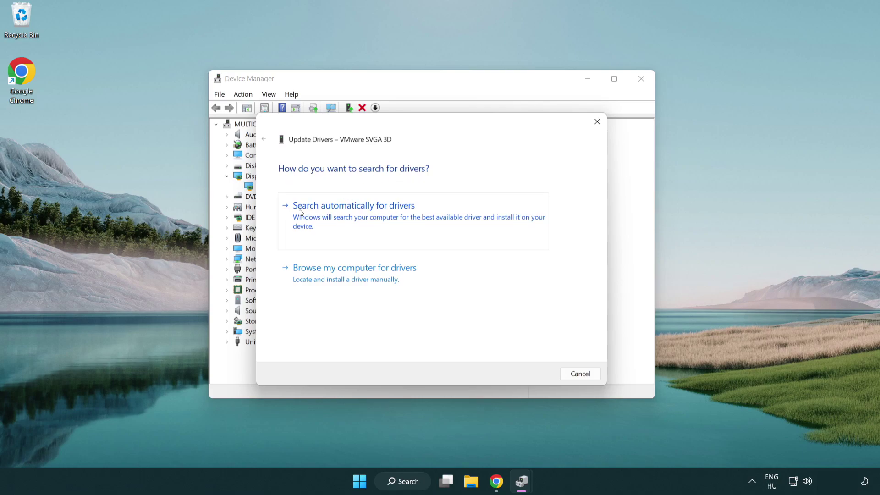
pyautogui.click(362, 216)
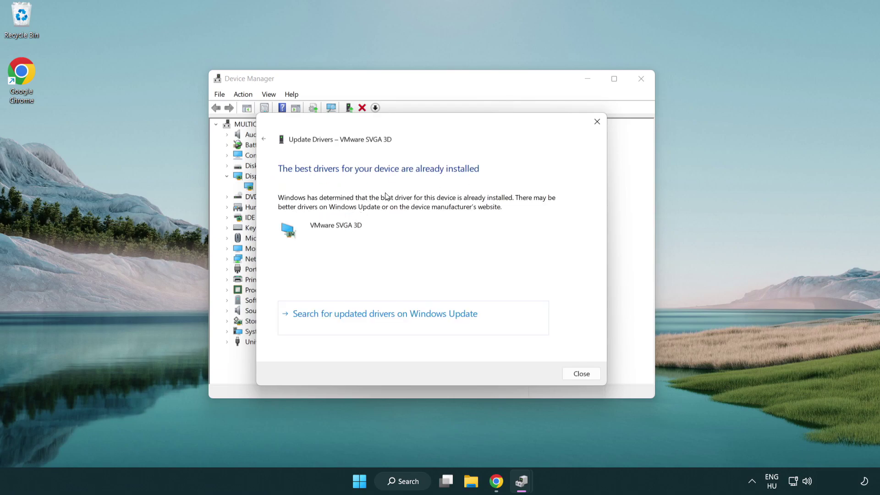
pyautogui.click(579, 374)
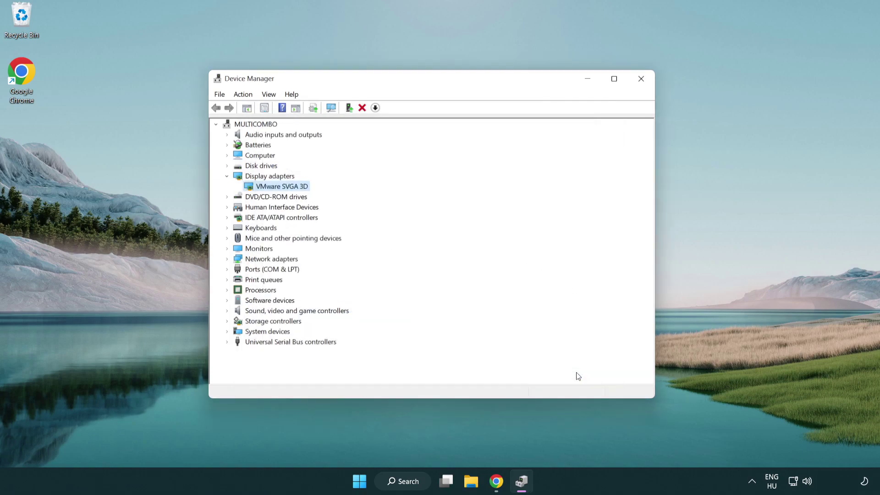
pyautogui.click(641, 80)
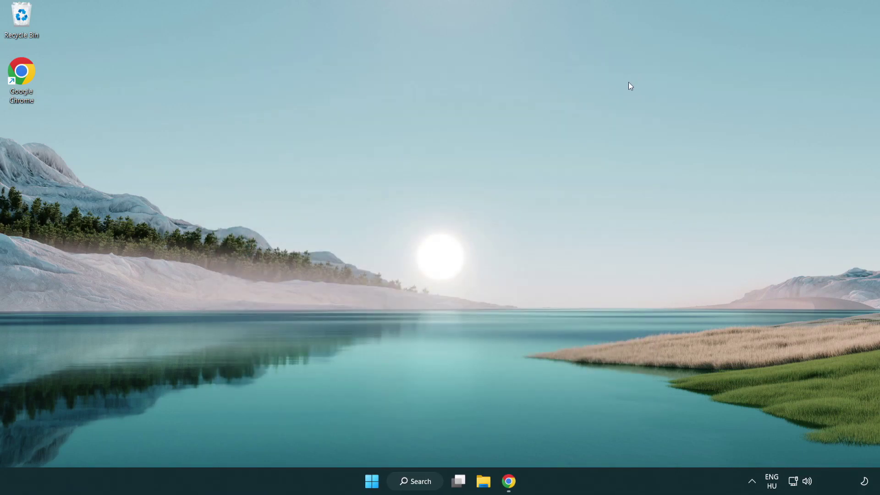
pyautogui.click(421, 485)
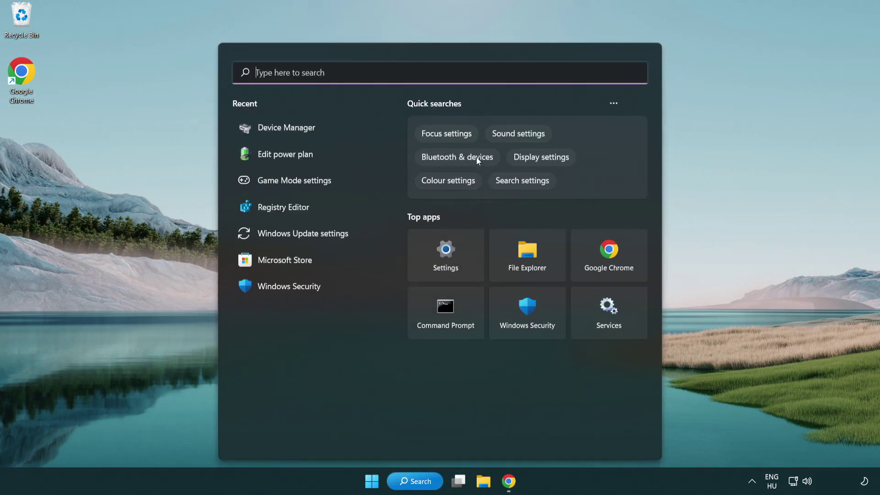
pyautogui.write('game mode')
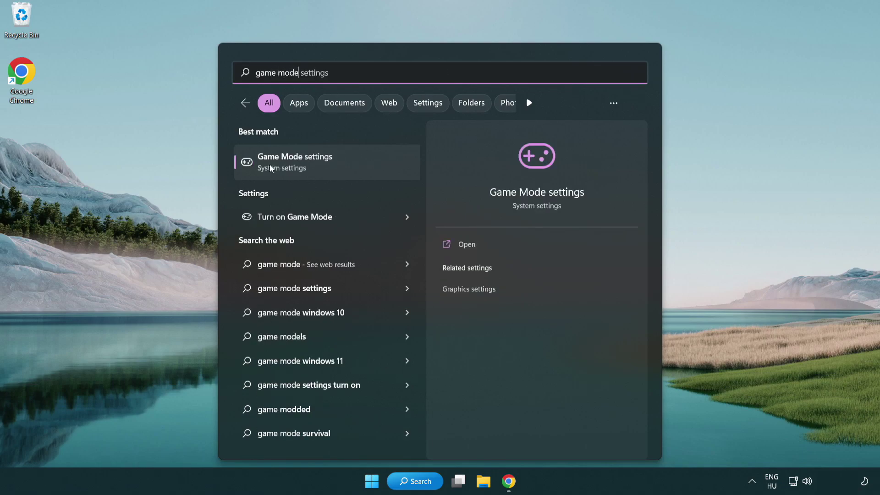
pyautogui.click(331, 165)
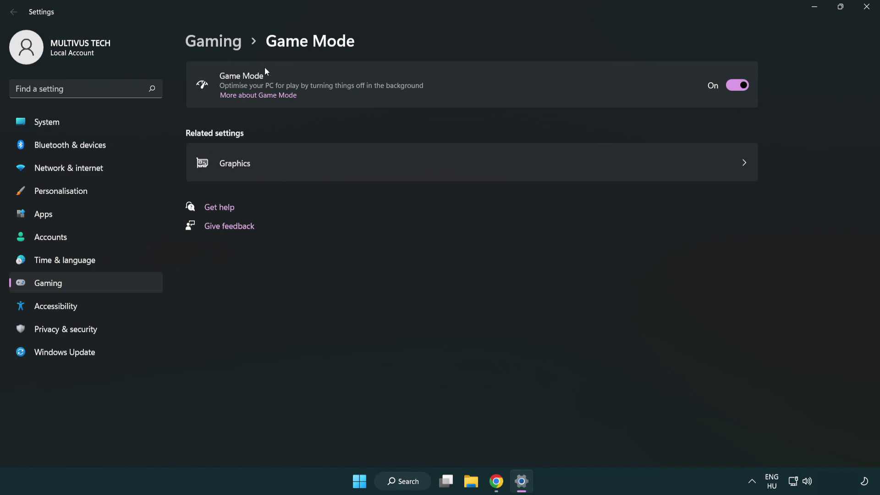
pyautogui.click(227, 48)
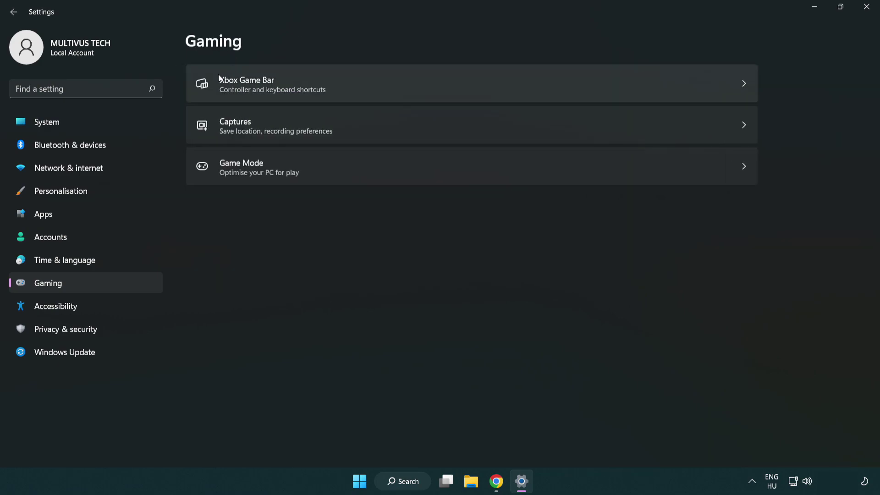
pyautogui.click(389, 82)
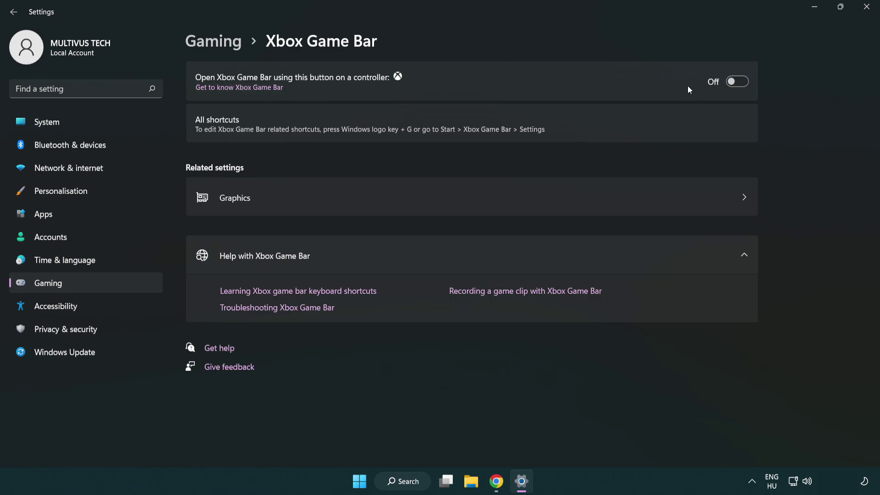
pyautogui.click(867, 7)
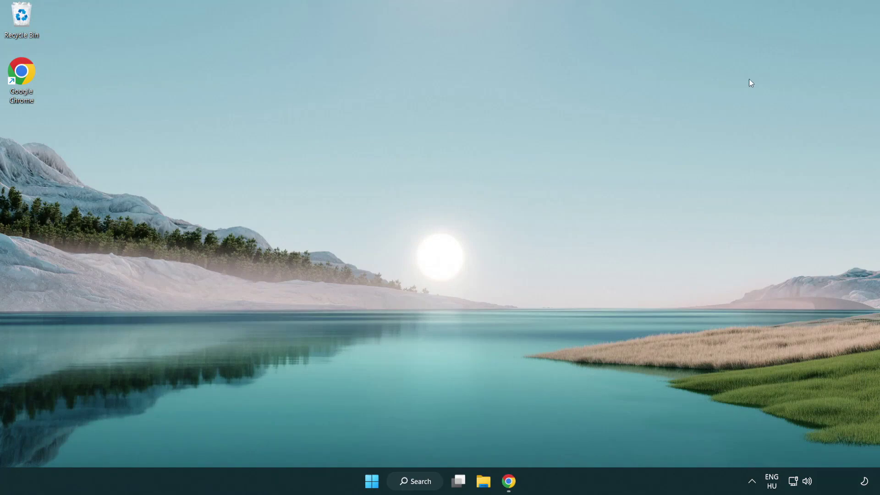
# Step: Open Task Manager from the Start button menu and end the Google Chrome (8) process
pyautogui.rightClick(373, 483)
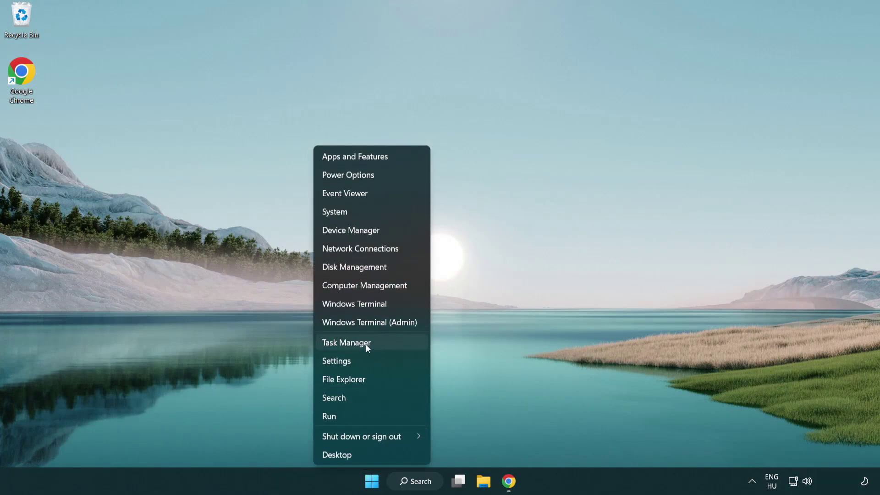
pyautogui.click(386, 342)
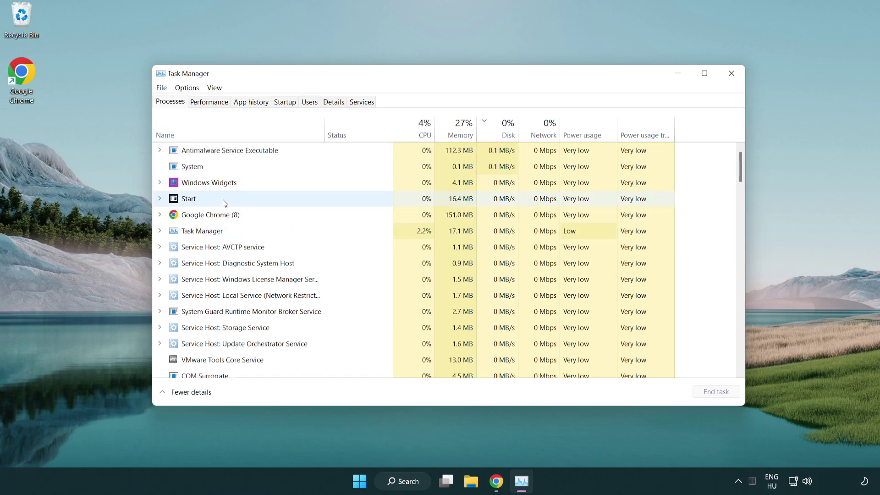
pyautogui.click(224, 215)
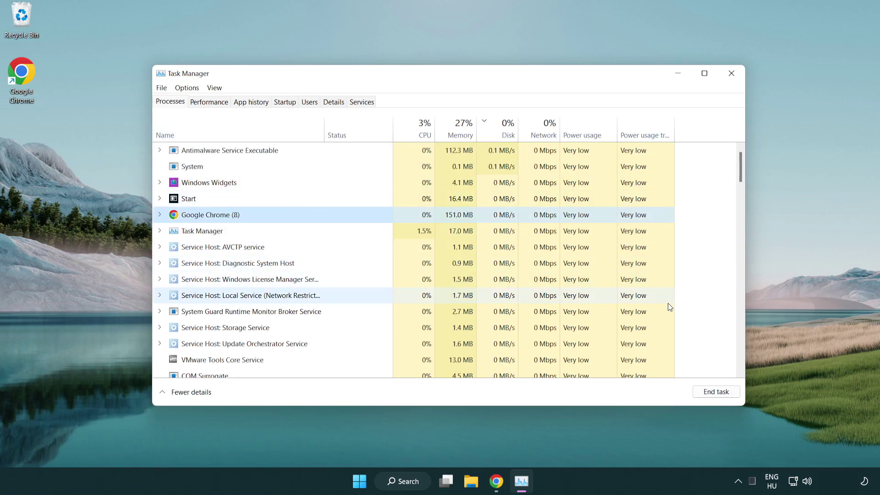
pyautogui.click(720, 397)
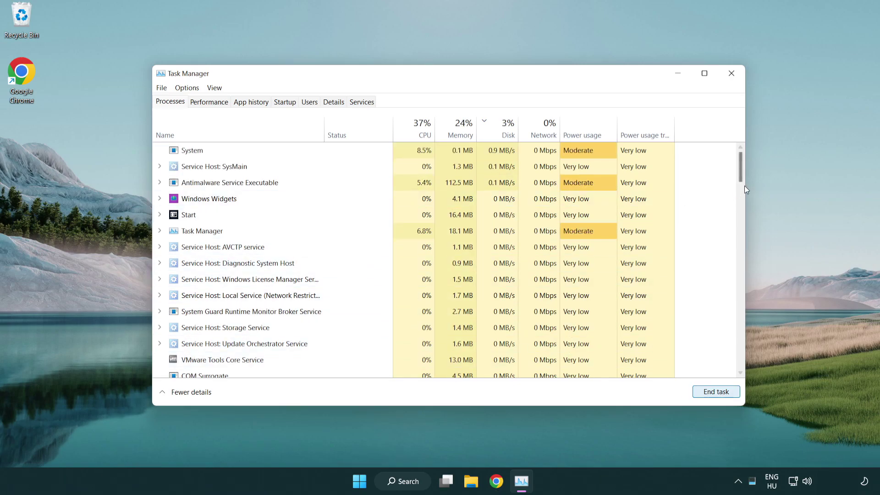
pyautogui.moveTo(740, 170)
pyautogui.mouseDown()
pyautogui.moveTo(741, 306)
pyautogui.moveTo(737, 166)
pyautogui.mouseUp()
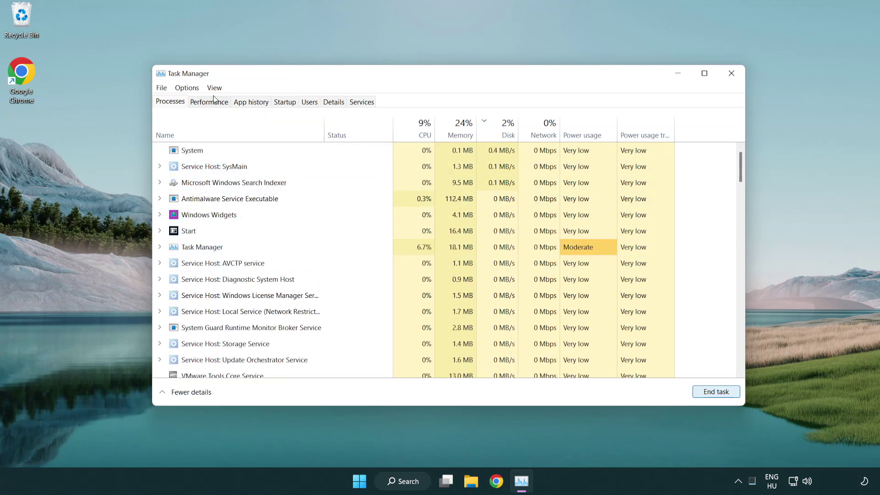
# Step: Disable Cortana, Phone Link and Terminal as startup apps, then close Task Manager
pyautogui.click(284, 102)
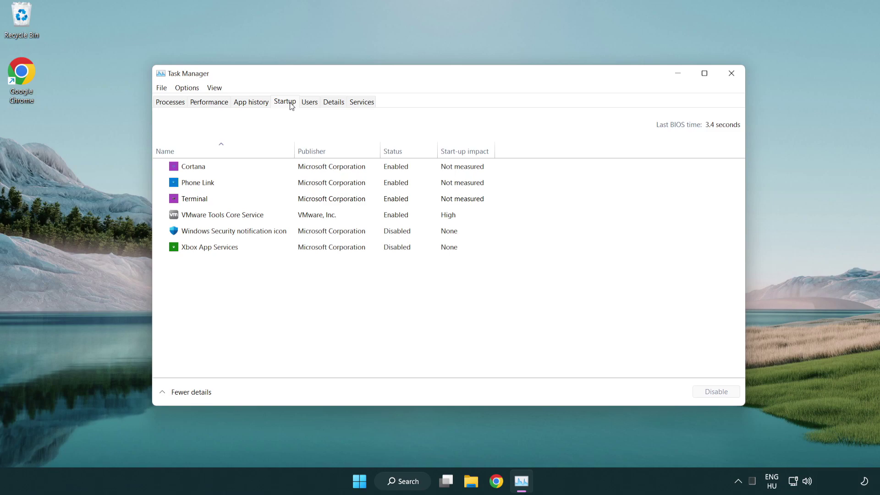
pyautogui.click(316, 168)
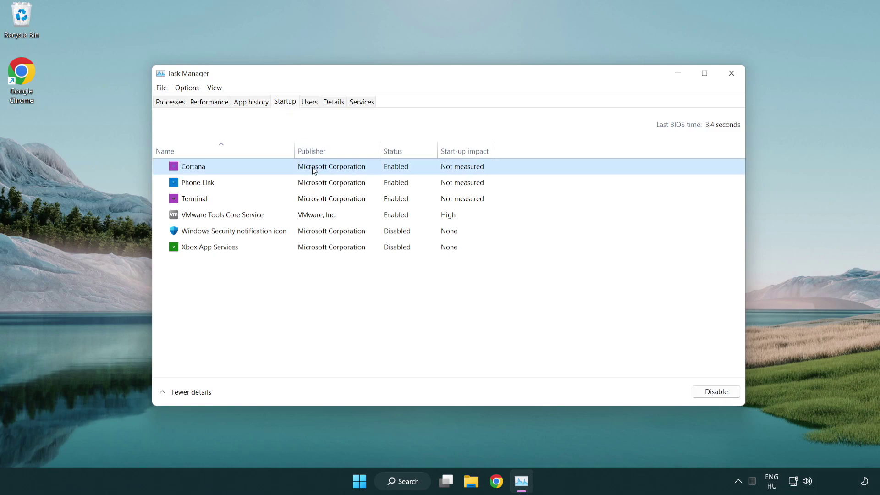
pyautogui.click(731, 393)
pyautogui.click(349, 183)
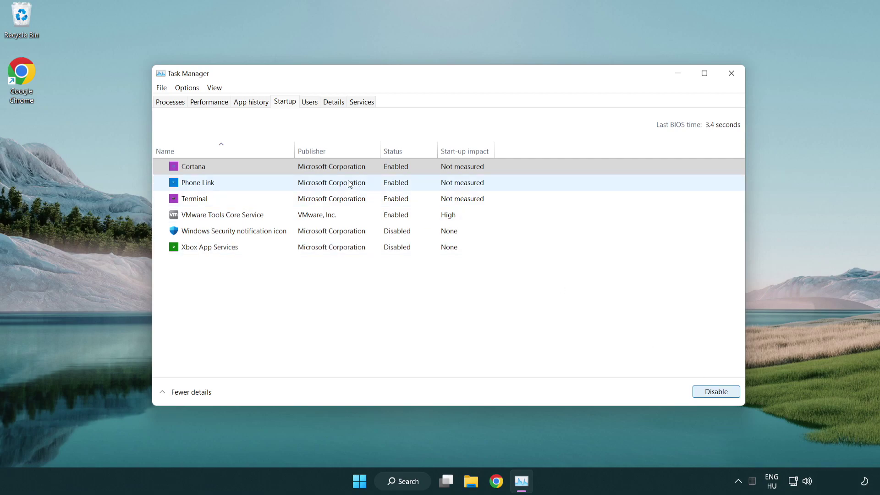
pyautogui.click(710, 392)
pyautogui.click(299, 202)
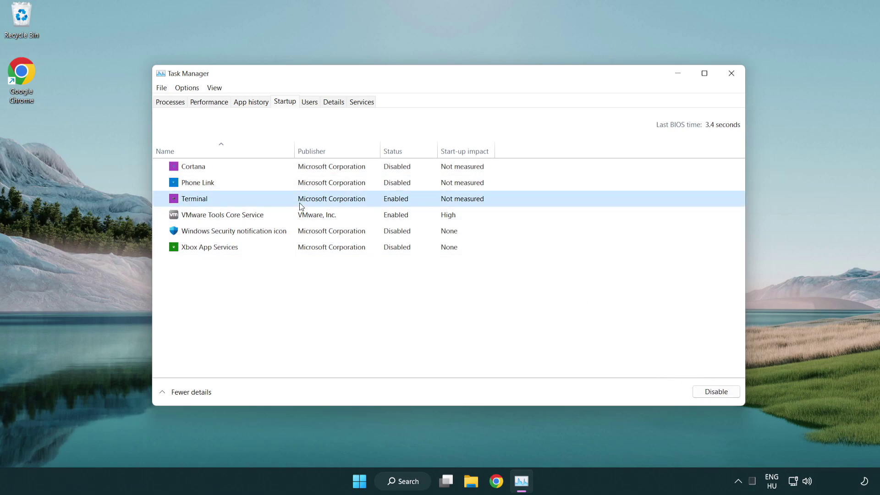
pyautogui.click(734, 394)
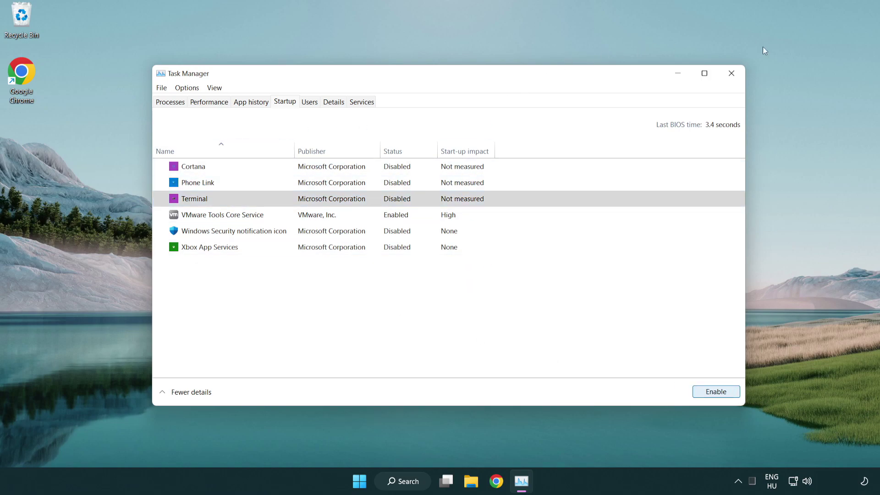
pyautogui.click(732, 74)
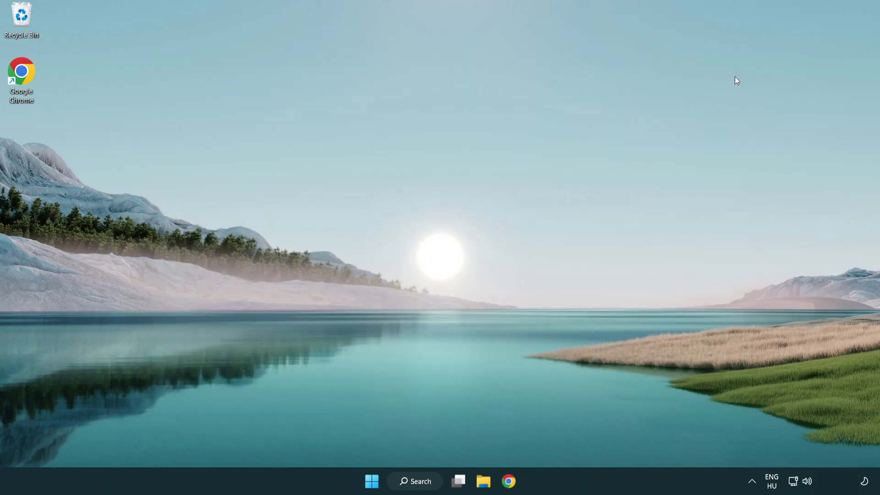
# Step: Check for updates in Windows Update settings, confirm 'You're up to date', and close Settings
pyautogui.click(419, 483)
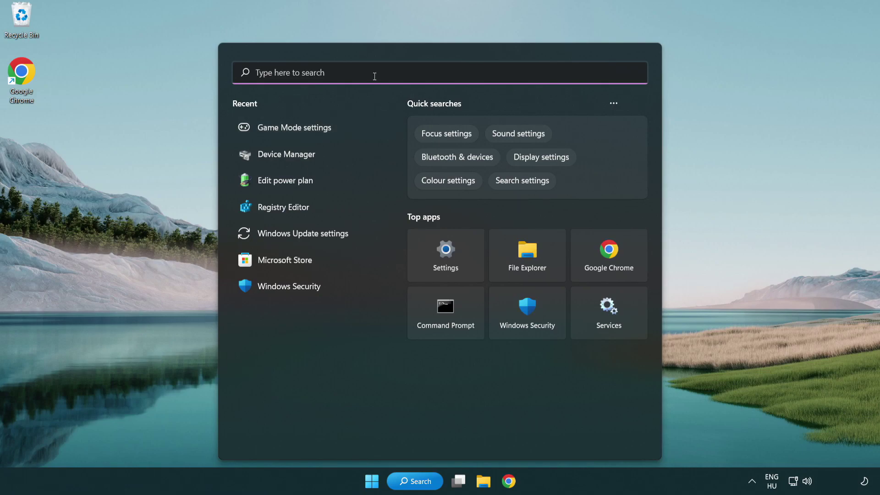
pyautogui.write('update')
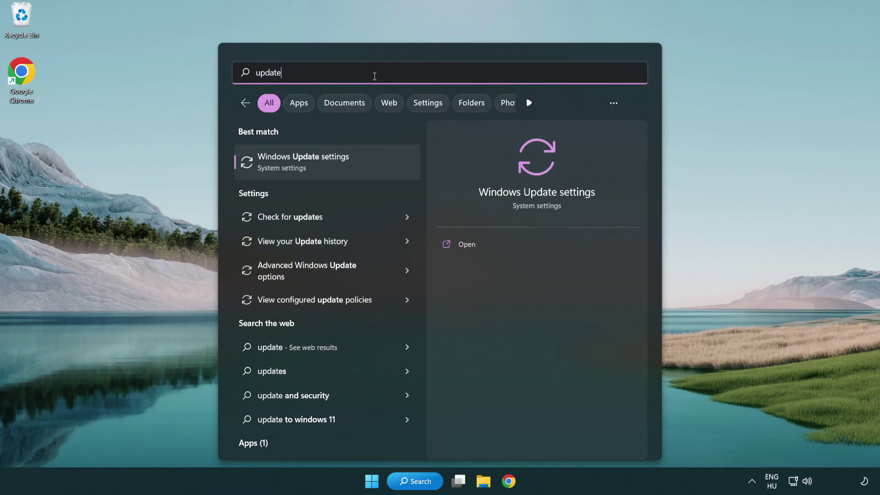
pyautogui.click(340, 168)
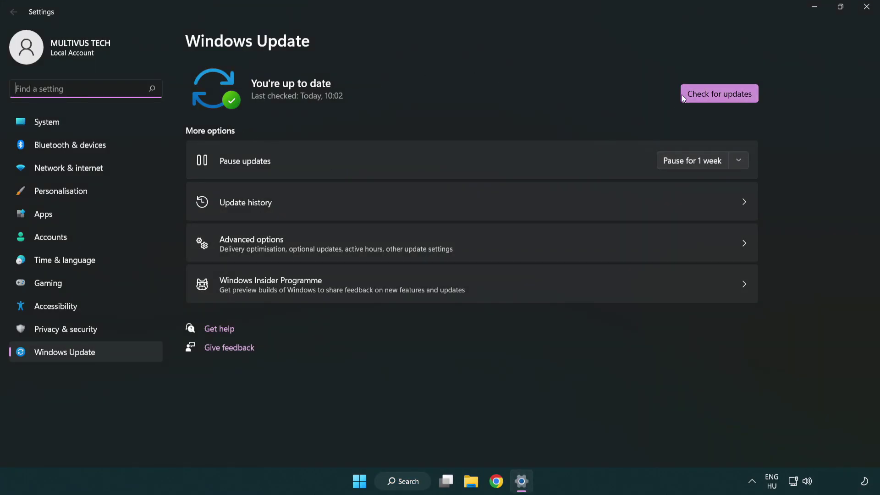
pyautogui.click(725, 94)
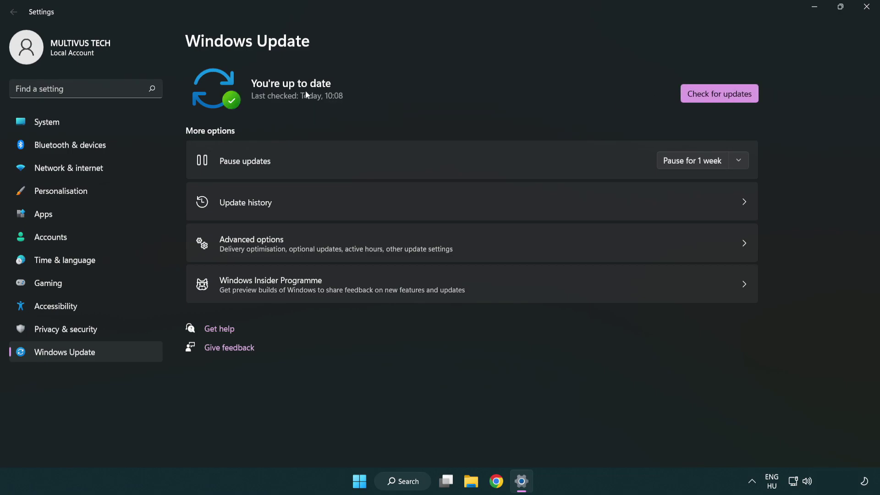
pyautogui.click(868, 14)
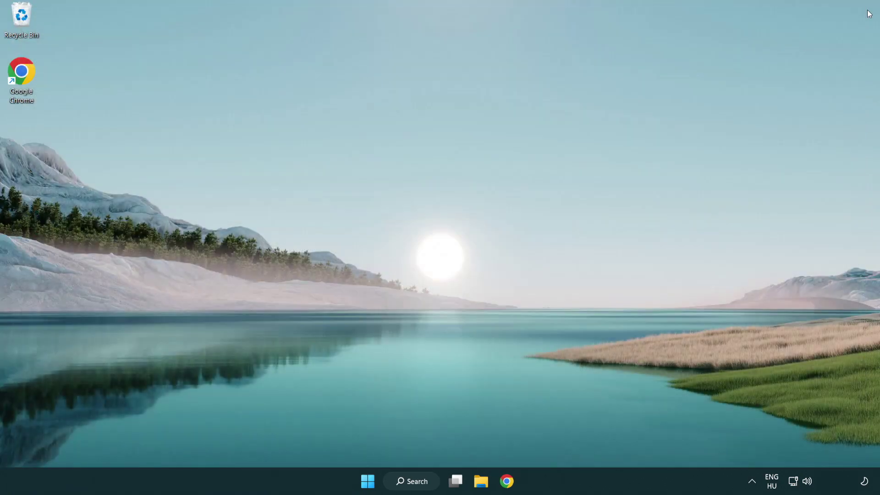
# Step: Launch Registry Editor via 'regedit' and navigate to HKEY_CURRENT_USER\System\GameConfigStore
pyautogui.click(401, 484)
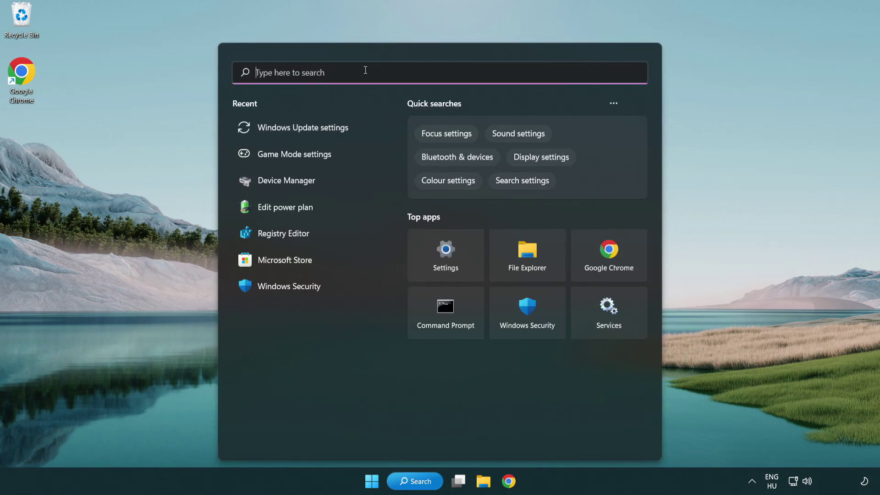
pyautogui.write('regedit')
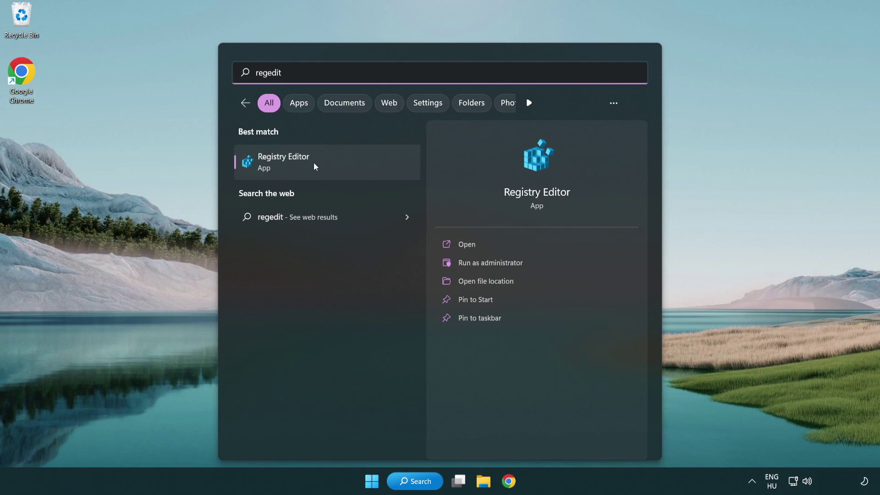
pyautogui.click(338, 164)
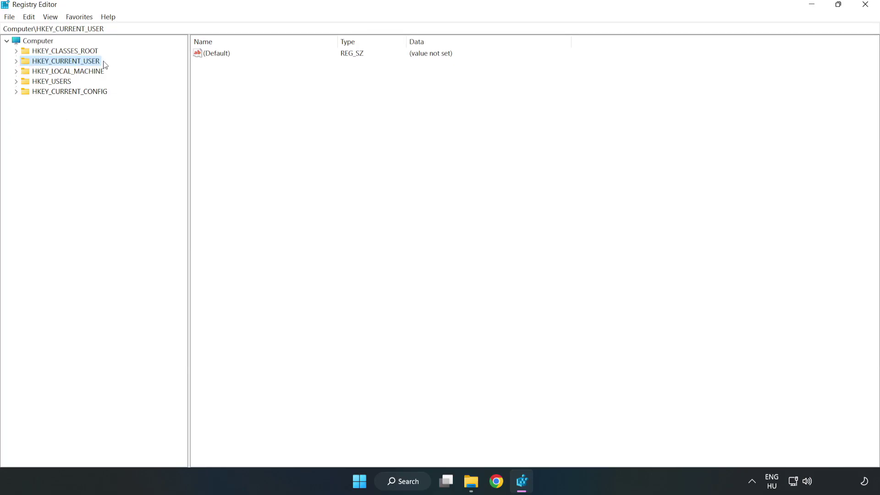
pyautogui.click(16, 61)
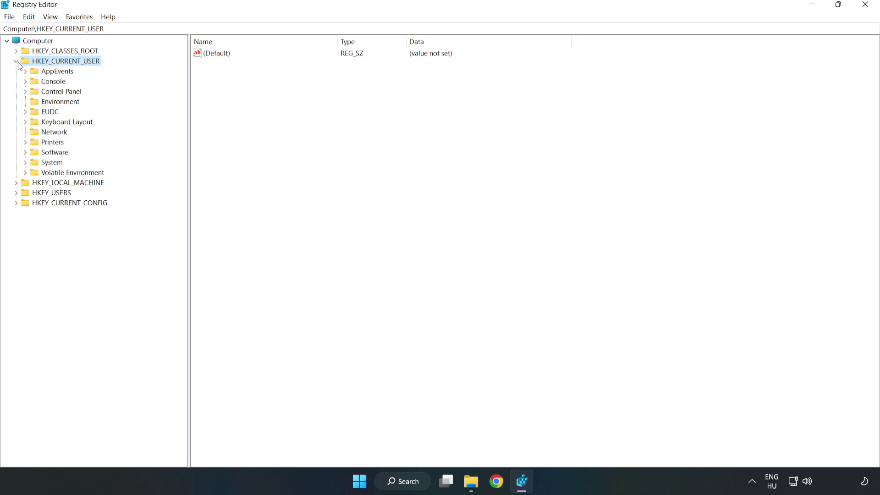
pyautogui.click(26, 164)
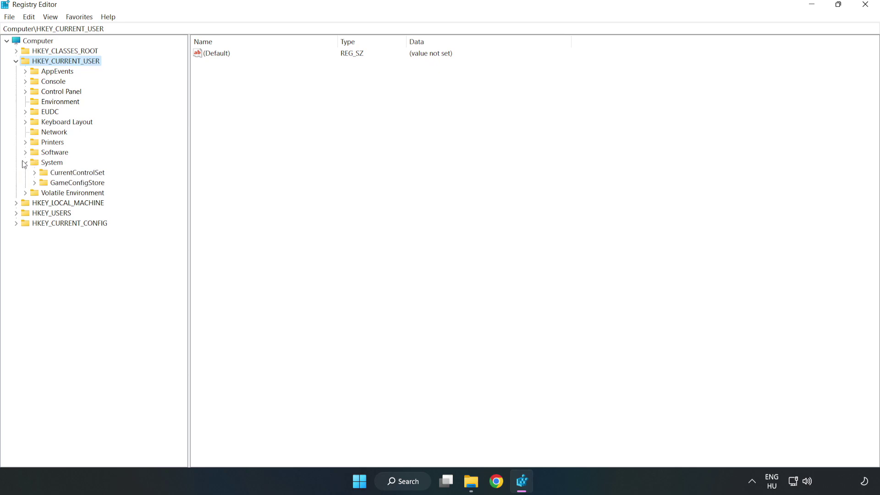
pyautogui.click(74, 184)
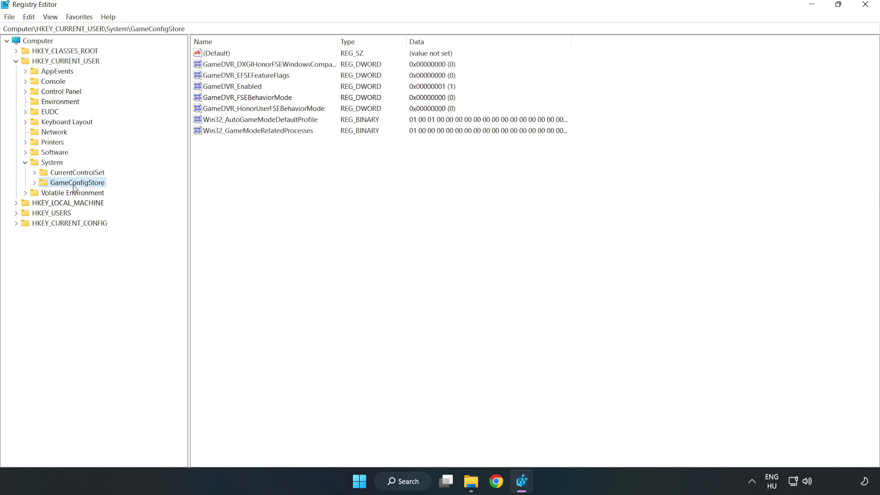
# Step: Set the GameDVR_Enabled value to 0 and collapse HKEY_CURRENT_USER
pyautogui.click(216, 89)
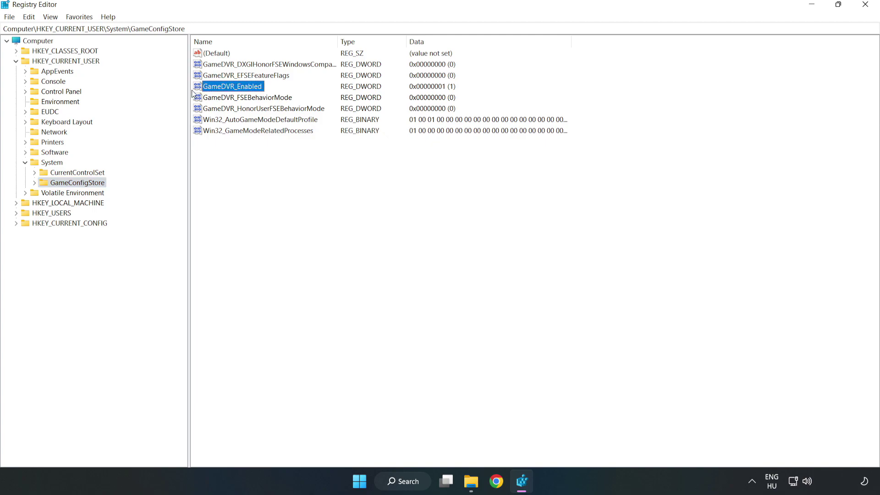
pyautogui.rightClick(241, 90)
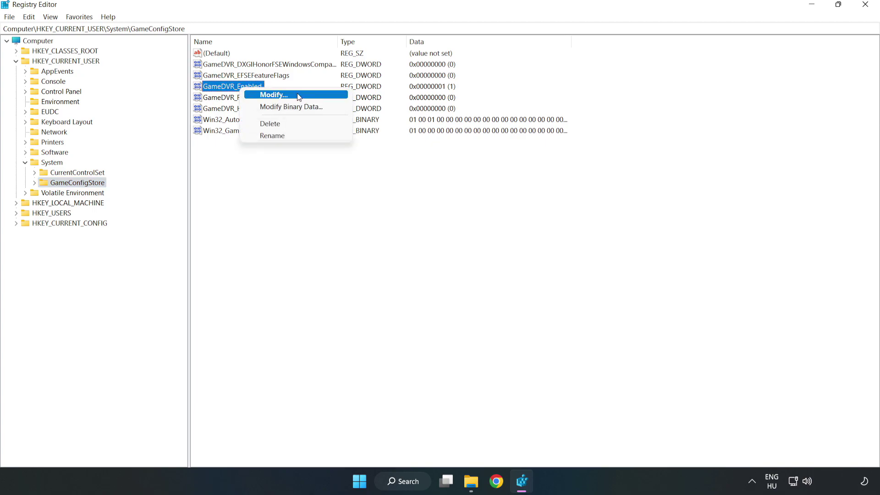
pyautogui.click(281, 95)
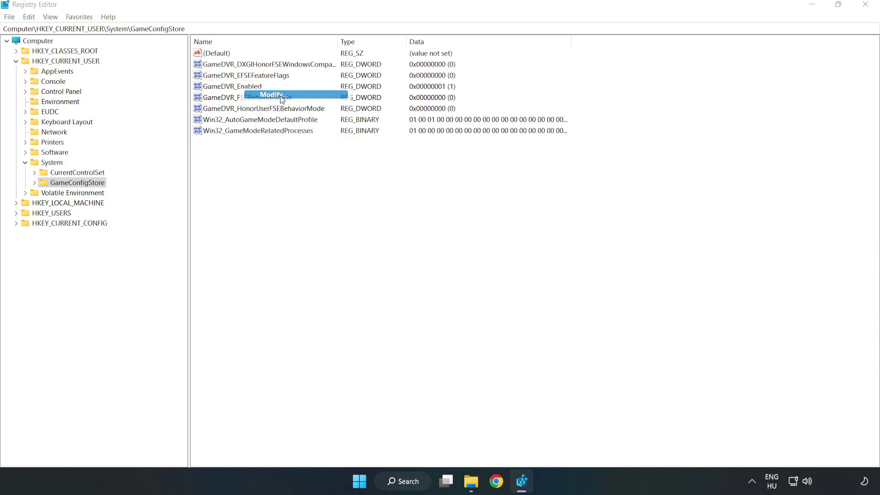
pyautogui.moveTo(180, 62); pyautogui.dragTo(491, 186)
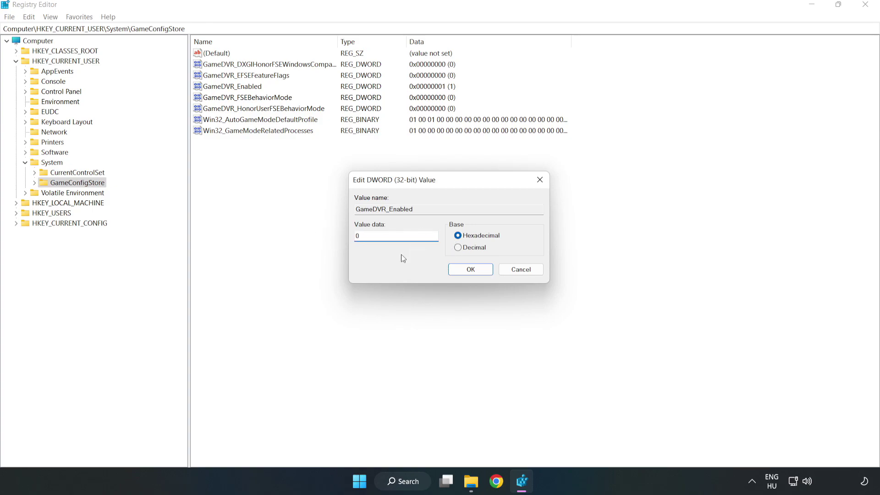
pyautogui.click(471, 271)
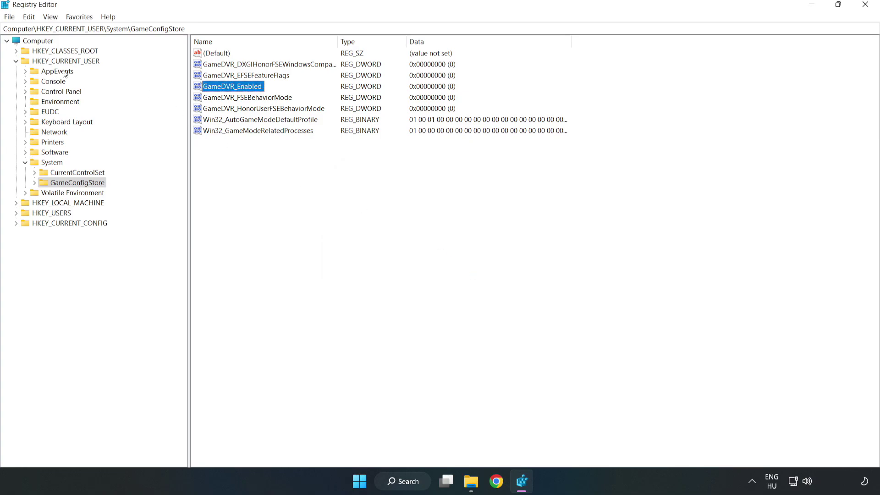
pyautogui.click(16, 61)
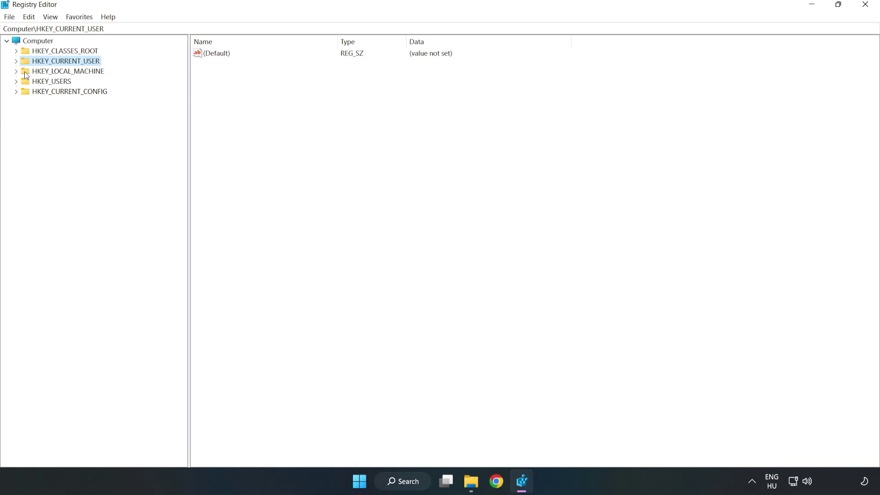
# Step: Expand HKLM\SOFTWARE\Microsoft\PolicyManager\default\ApplicationManagement and select the AllowGameDVR key
pyautogui.doubleClick(21, 72)
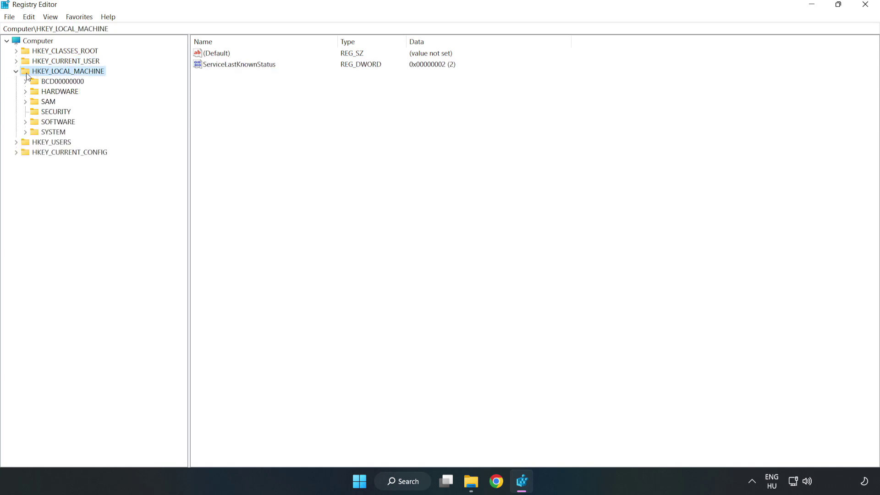
pyautogui.click(26, 122)
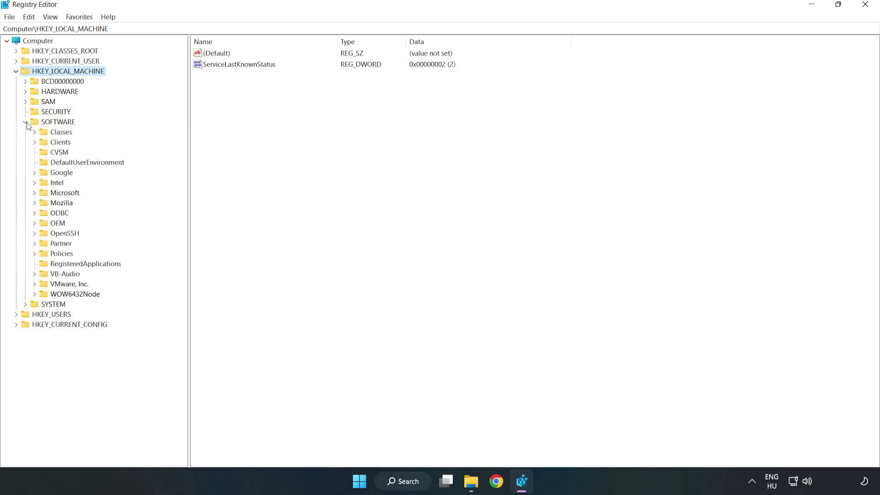
pyautogui.click(34, 193)
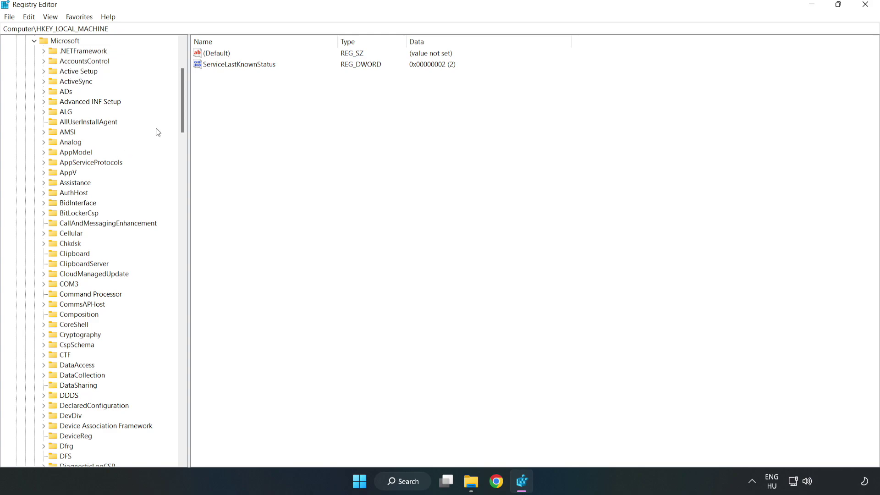
pyautogui.moveTo(180, 119); pyautogui.dragTo(199, 324)
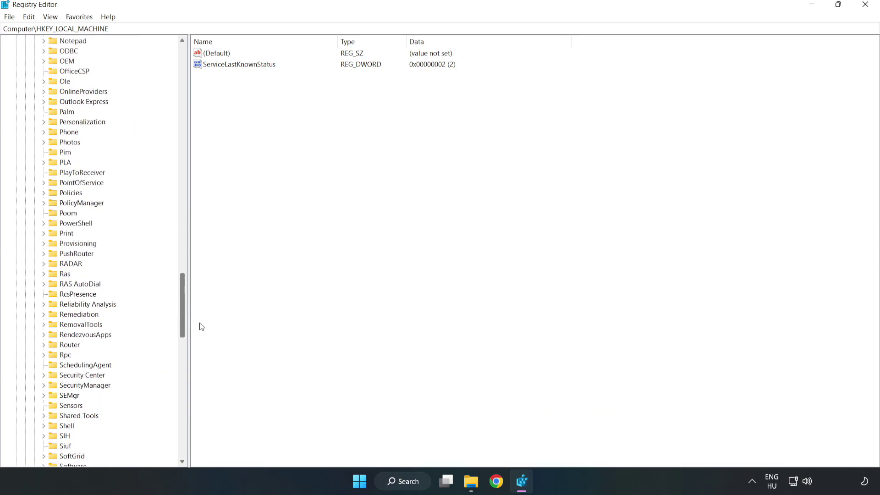
pyautogui.click(44, 204)
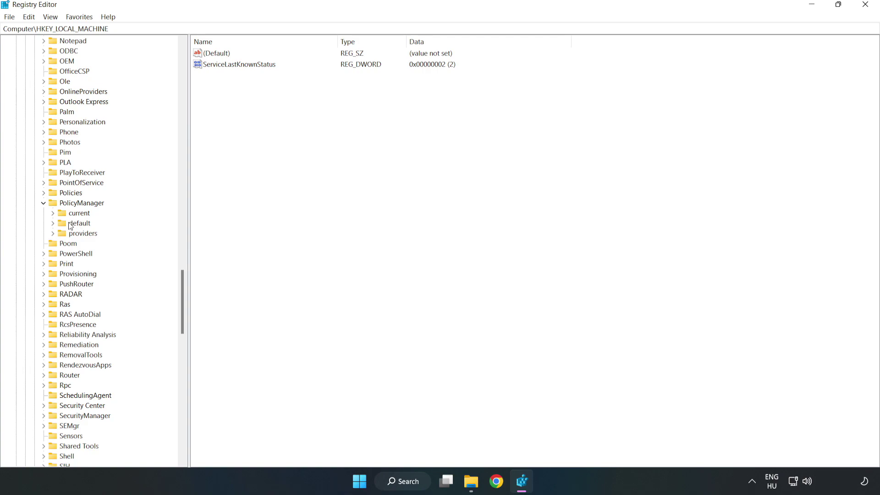
pyautogui.click(53, 224)
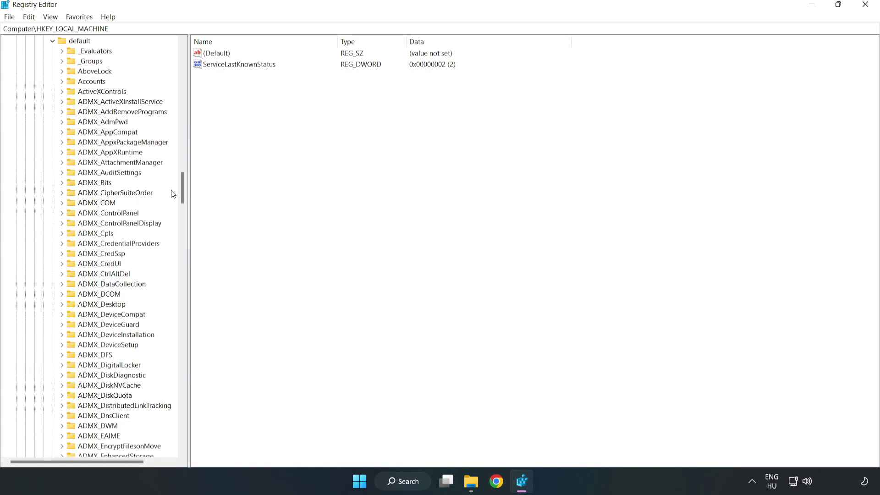
pyautogui.moveTo(182, 188); pyautogui.dragTo(178, 290)
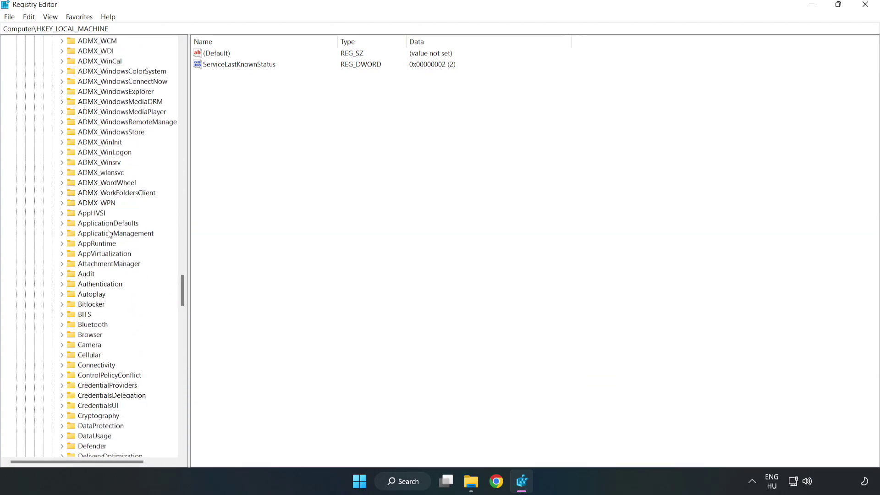
pyautogui.click(62, 233)
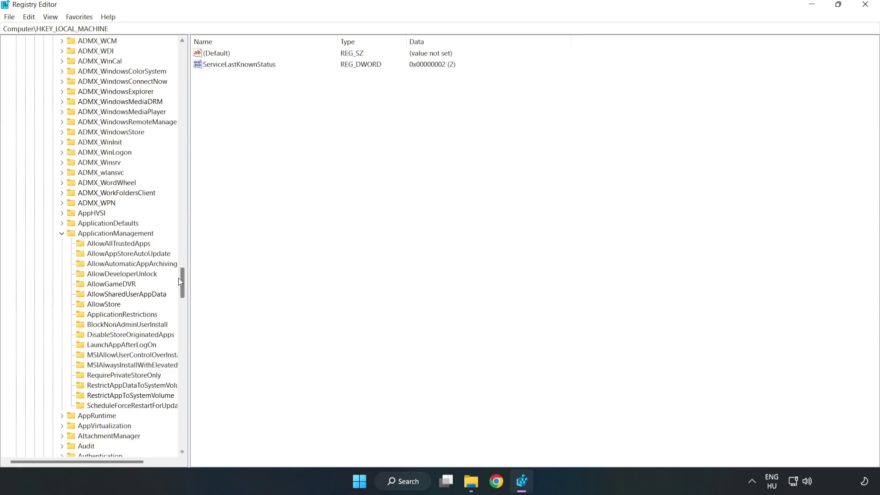
pyautogui.click(103, 284)
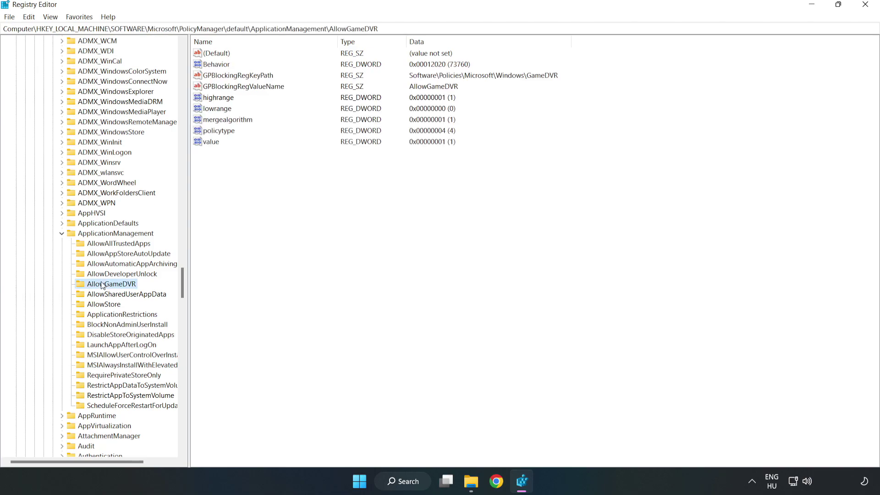
# Step: Change AllowGameDVR's 'value' entry data to 0, then close Registry Editor
pyautogui.click(207, 142)
pyautogui.rightClick(217, 146)
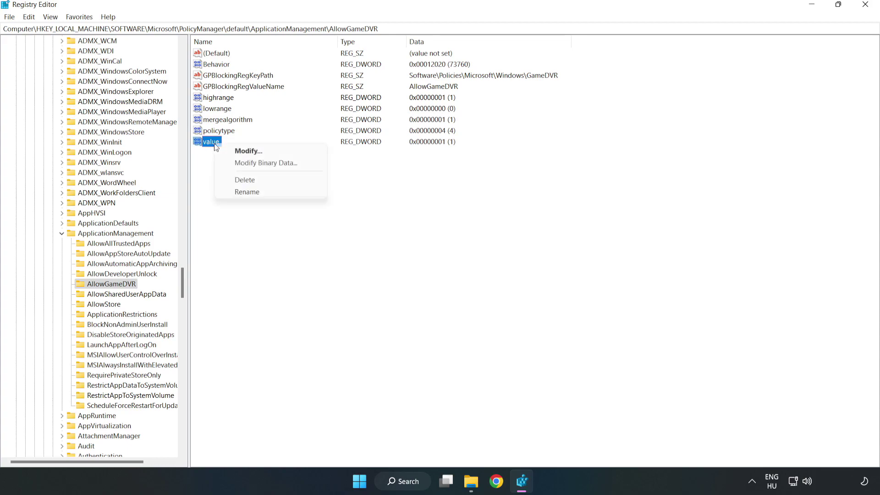
pyautogui.click(254, 151)
pyautogui.moveTo(169, 69); pyautogui.dragTo(448, 189)
pyautogui.click(370, 234)
pyautogui.write('0')
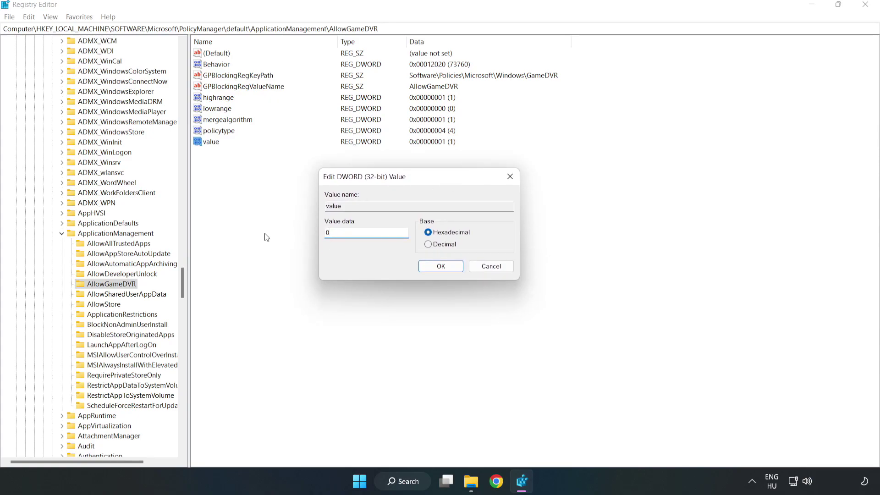
pyautogui.click(441, 266)
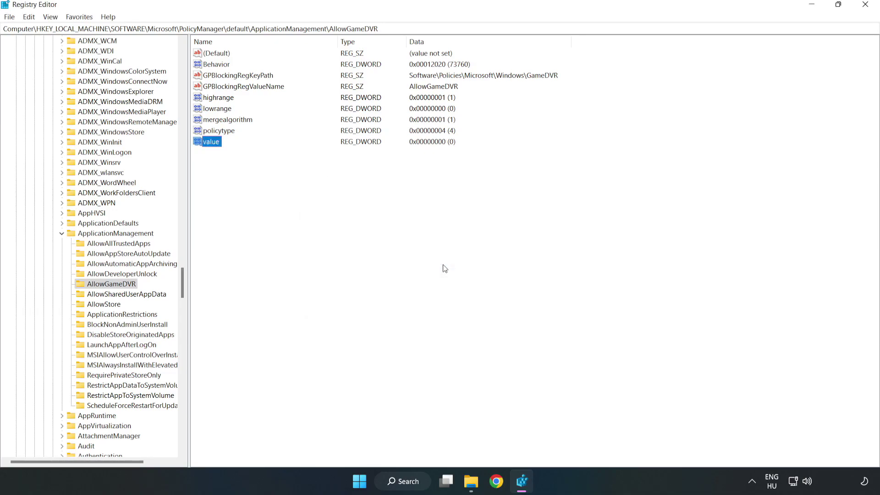
pyautogui.click(865, 7)
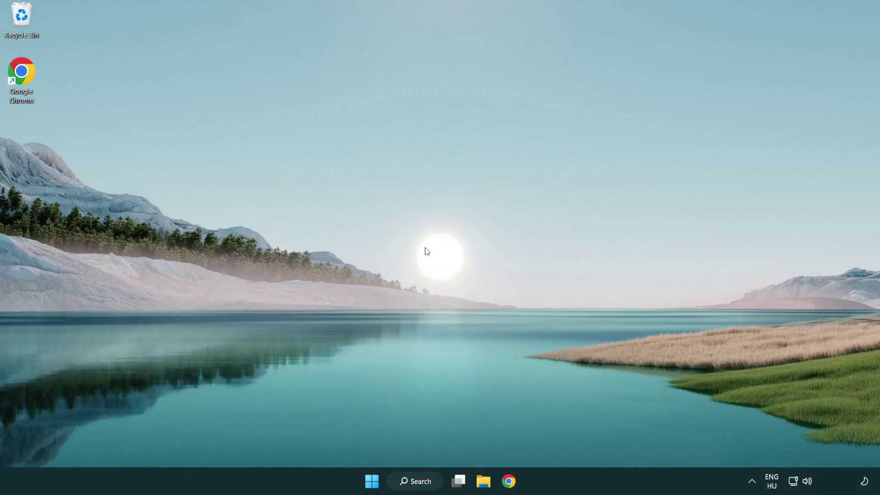
# Step: Download the DirectX End-User Runtime Web Installer in Chrome and run dxwebsetup.exe
pyautogui.click(508, 484)
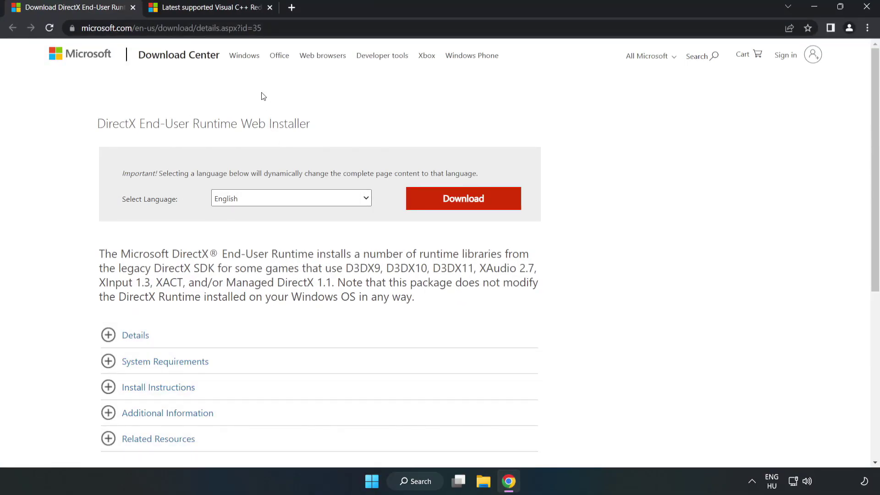
pyautogui.click(286, 25)
pyautogui.press('End')
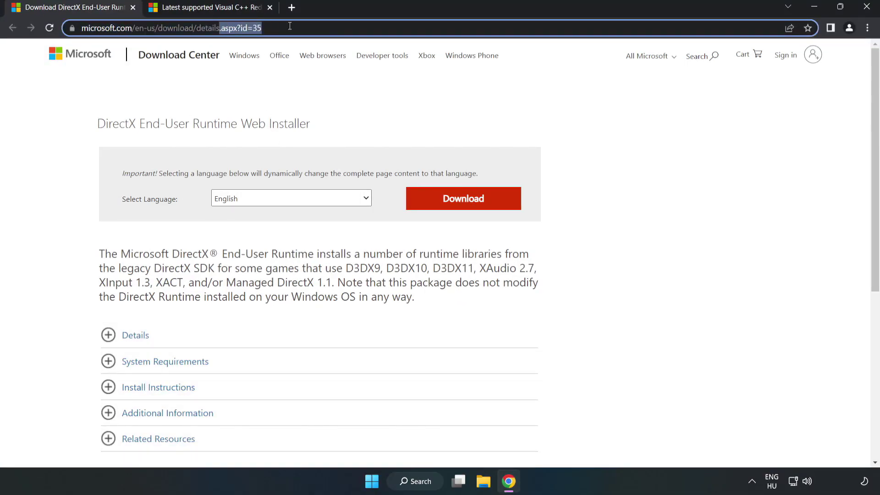
pyautogui.click(356, 104)
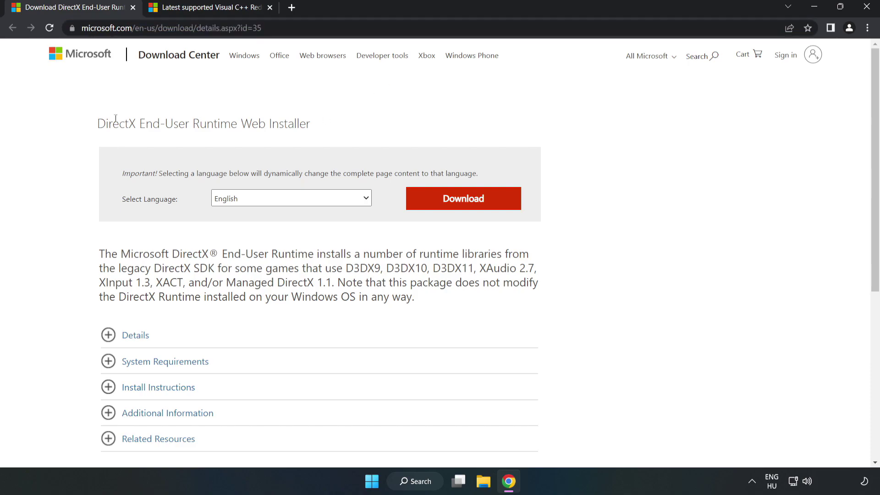
pyautogui.click(470, 209)
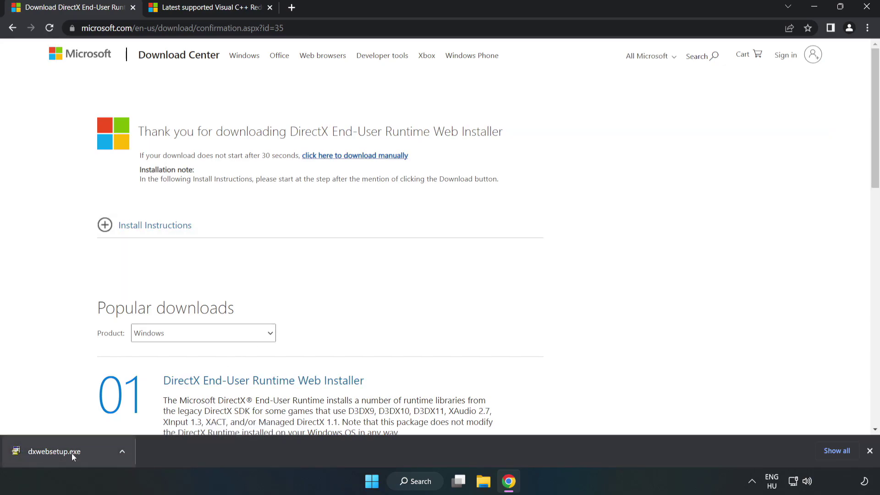
pyautogui.click(89, 454)
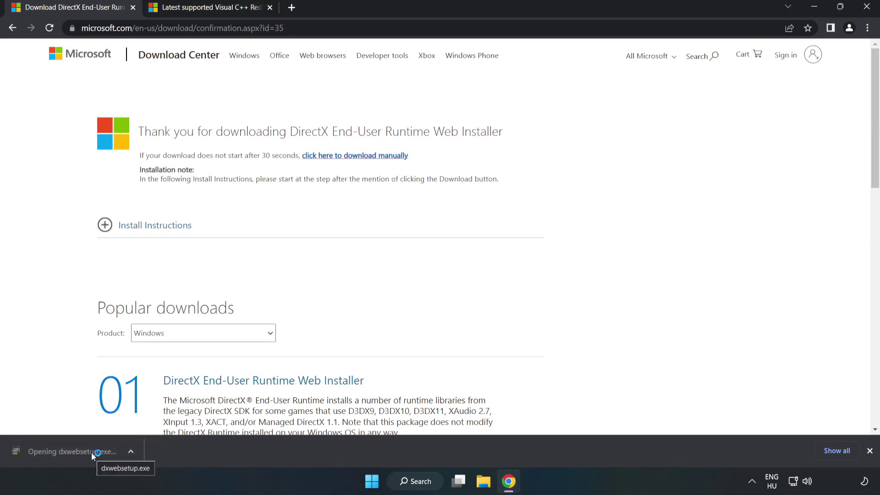
# Step: Accept the DirectX license, decline the Bing Bar, install, and finish setup
pyautogui.moveTo(200, 83); pyautogui.dragTo(420, 124)
pyautogui.moveTo(566, 219); pyautogui.dragTo(567, 269)
pyautogui.click(402, 282)
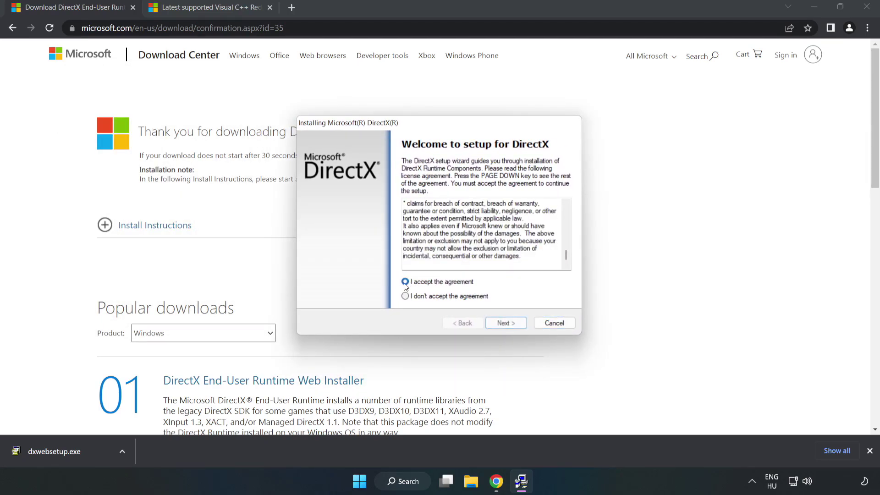
pyautogui.click(510, 324)
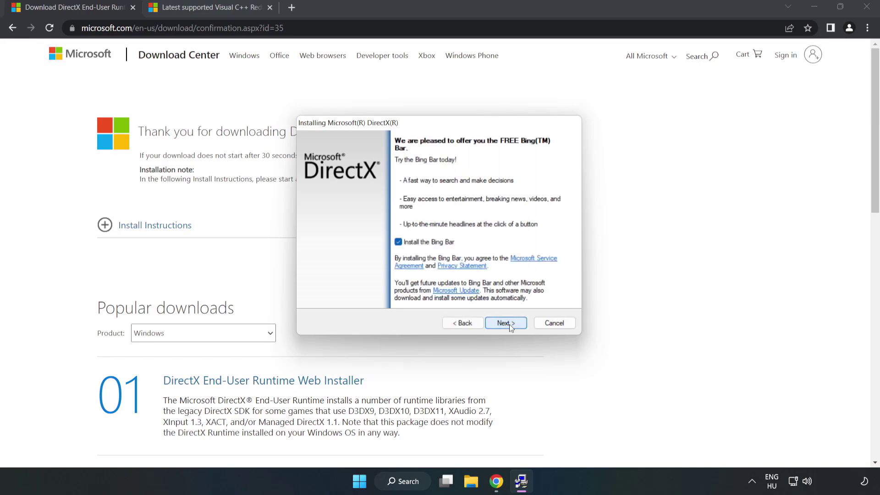
pyautogui.click(398, 242)
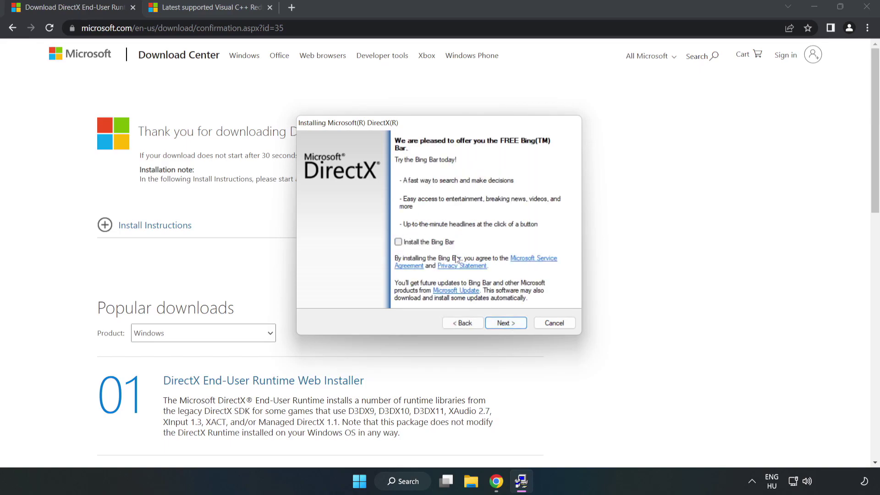
pyautogui.click(506, 324)
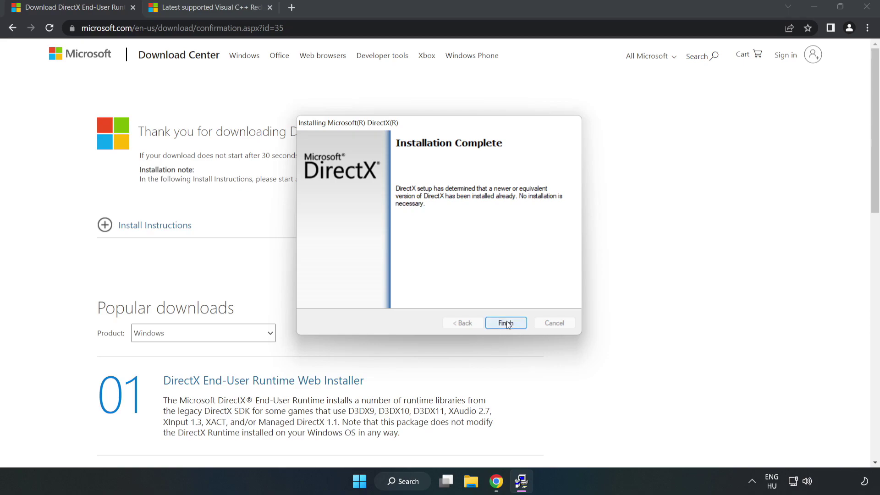
pyautogui.click(507, 323)
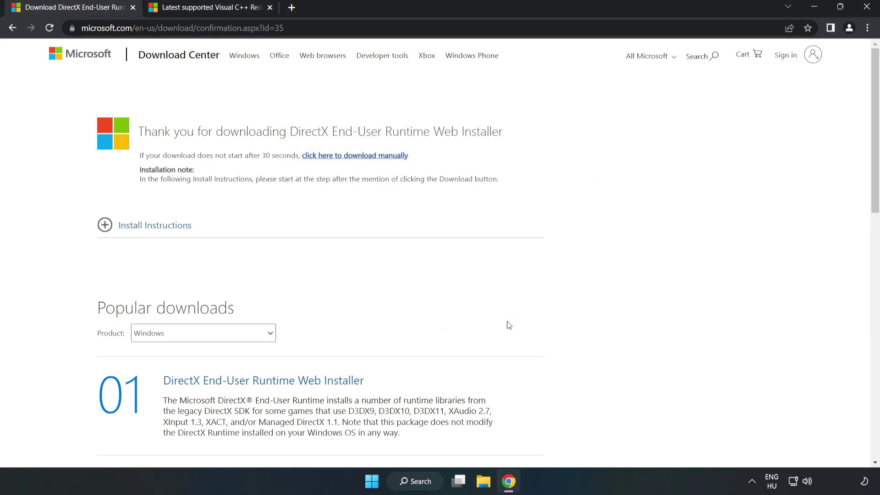
# Step: Close the DirectX page and download the x64, x86 and ARM64 Visual C++ Redistributables, allowing multiple downloads
pyautogui.click(133, 8)
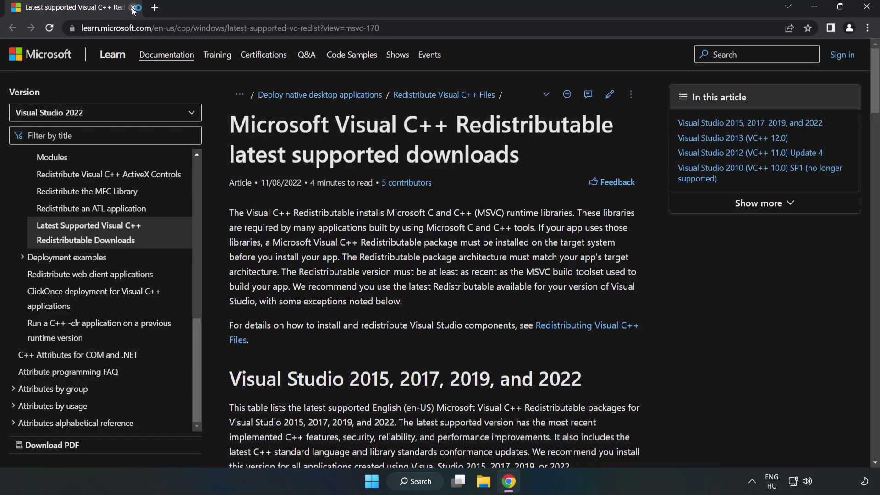
pyautogui.click(356, 29)
pyautogui.moveTo(355, 28); pyautogui.dragTo(386, 33)
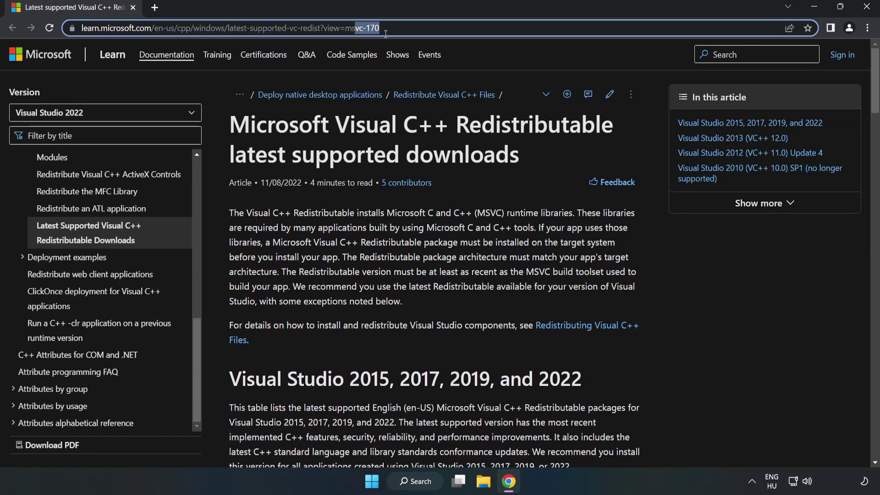
pyautogui.click(660, 73)
pyautogui.moveTo(875, 98); pyautogui.dragTo(875, 141)
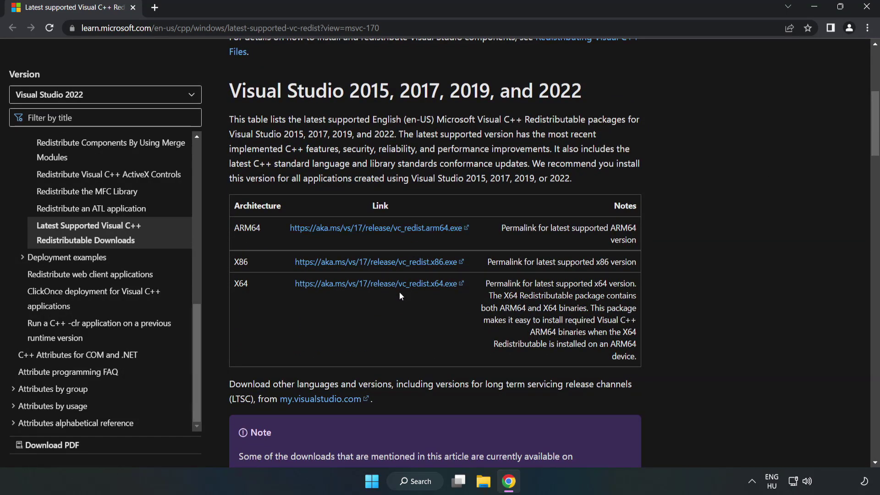
pyautogui.click(387, 266)
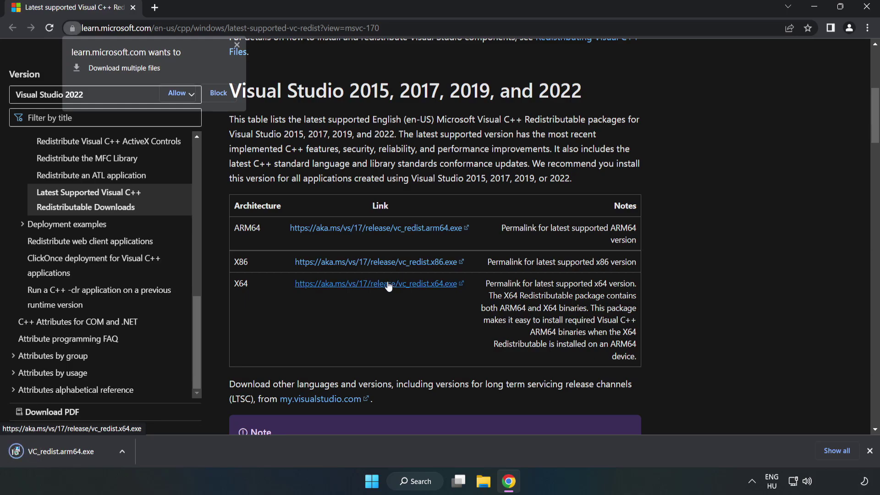
pyautogui.click(178, 92)
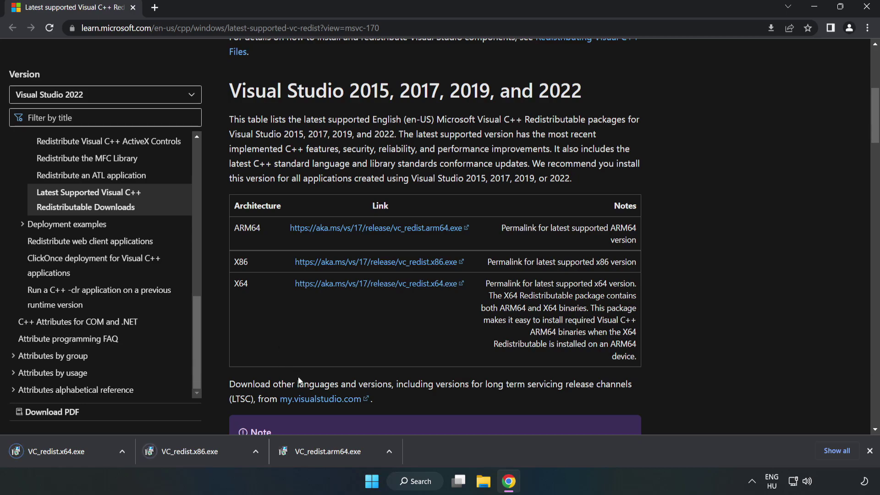
# Step: Run the ARM64 installer, accept the license and install; dismiss it after it fails as unsupported
pyautogui.click(337, 455)
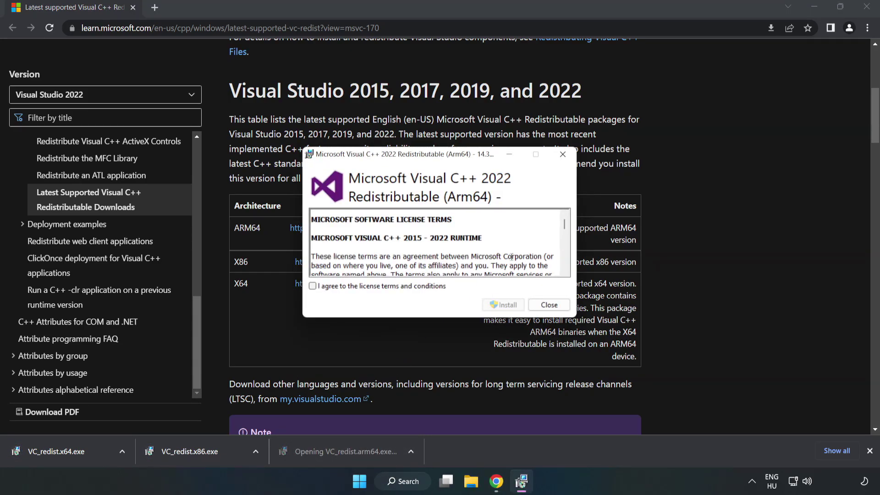
pyautogui.moveTo(563, 226); pyautogui.dragTo(563, 272)
pyautogui.click(388, 286)
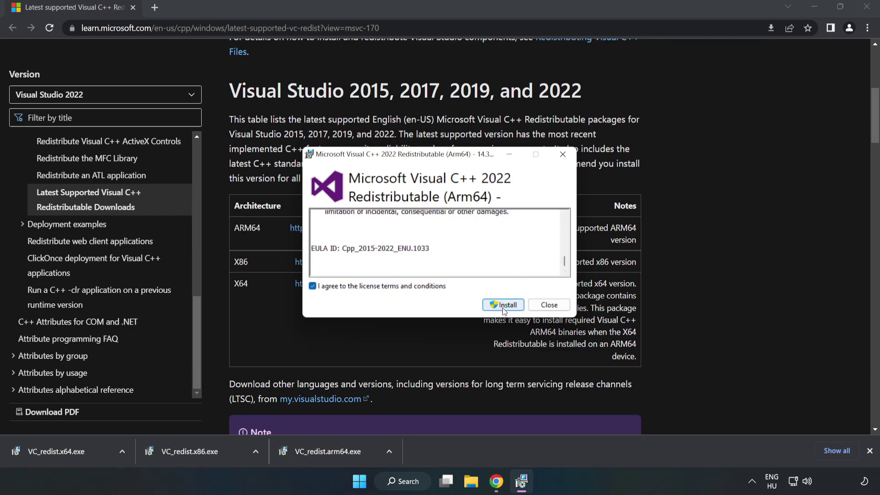
pyautogui.click(504, 310)
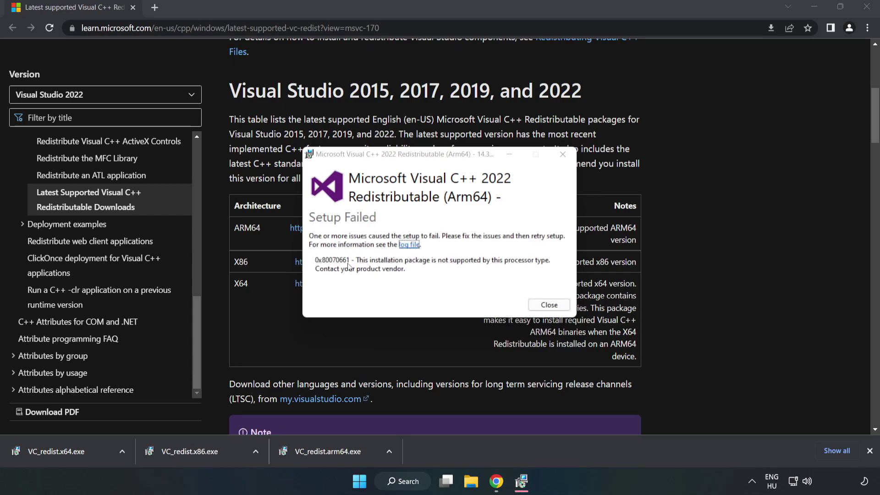
pyautogui.click(548, 305)
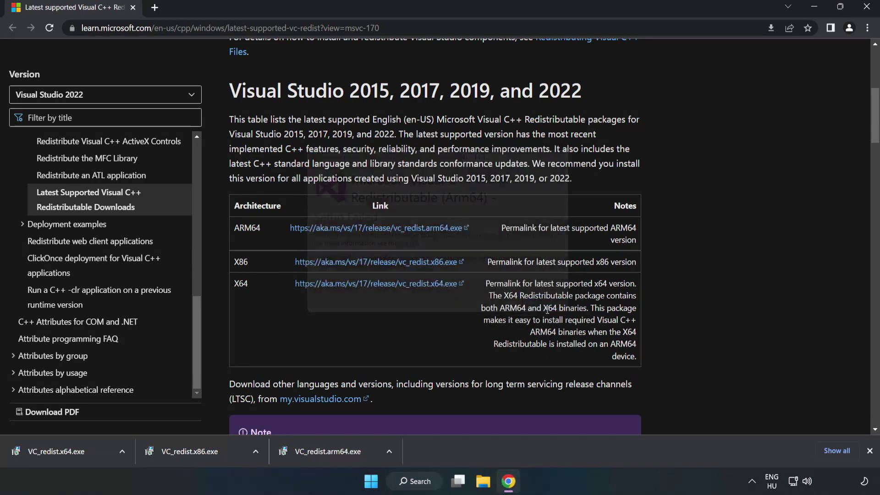
# Step: Install VC_redist.x86.exe and VC_redist.x64.exe (14.34.31931) from the download bar, closing each setup without restarting
pyautogui.click(211, 451)
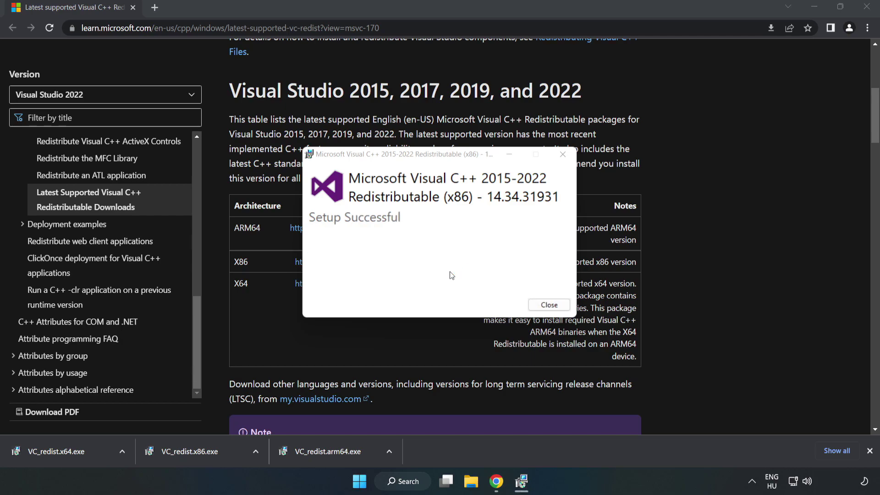
pyautogui.click(549, 305)
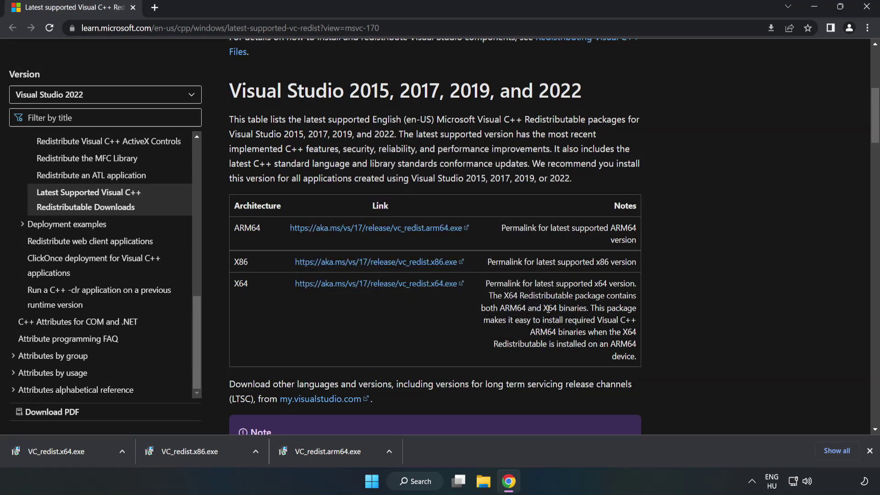
pyautogui.click(48, 452)
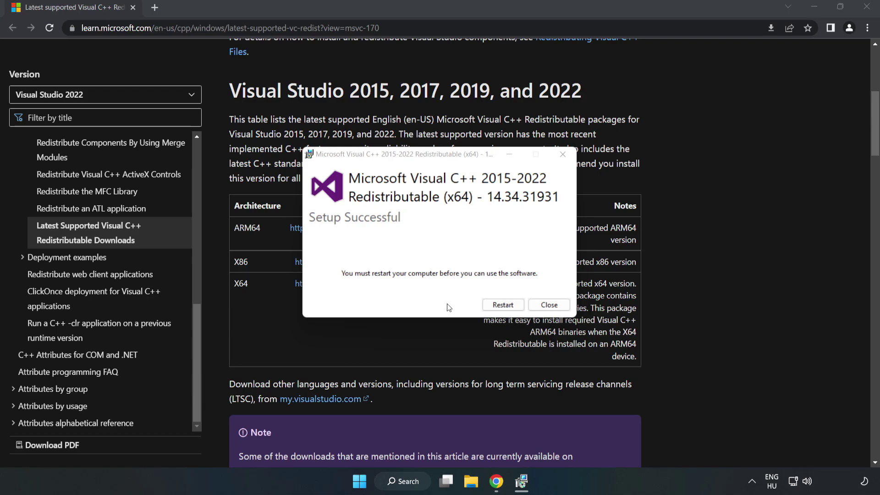
pyautogui.click(550, 306)
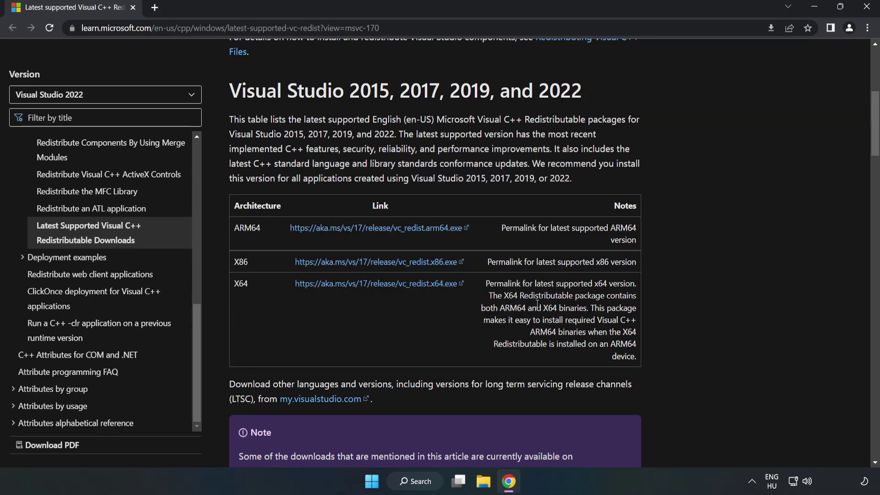
# Step: Close Chrome and bring up the Start menu power options to restart the computer
pyautogui.click(868, 10)
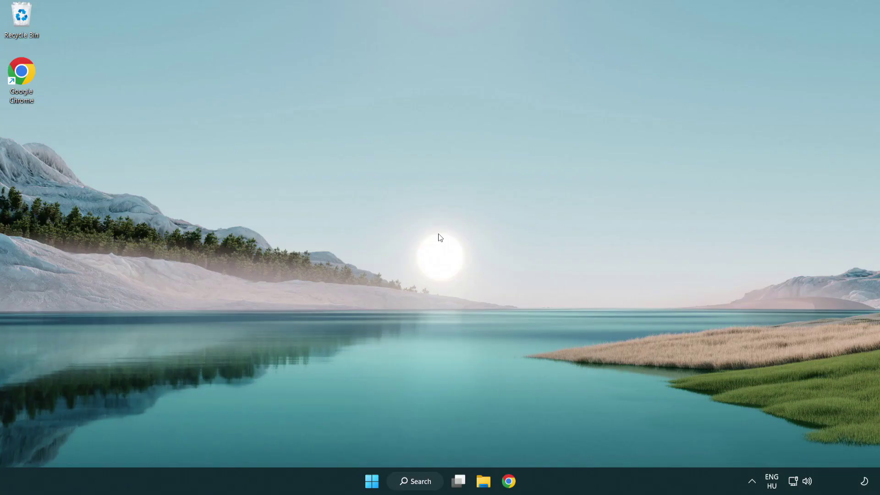
pyautogui.click(371, 481)
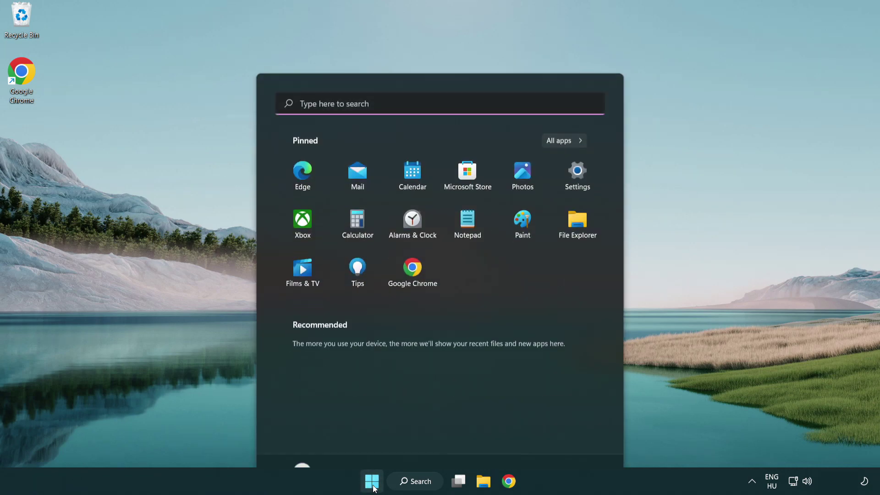
pyautogui.click(587, 444)
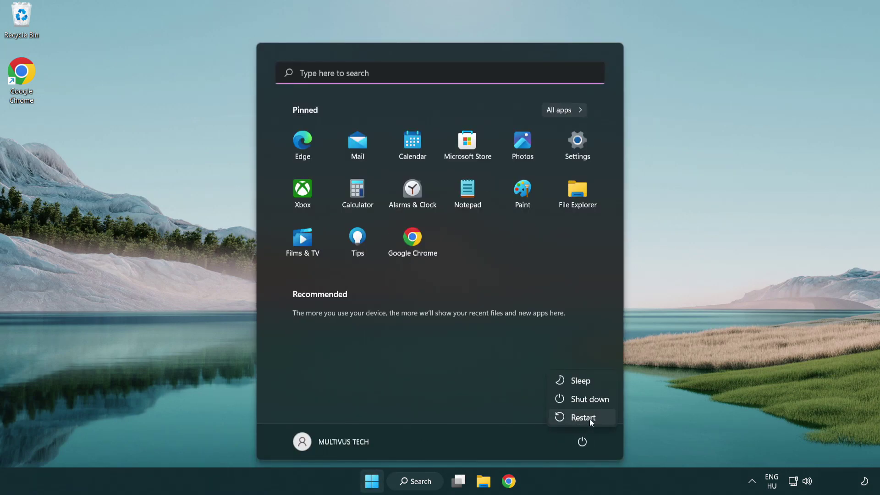